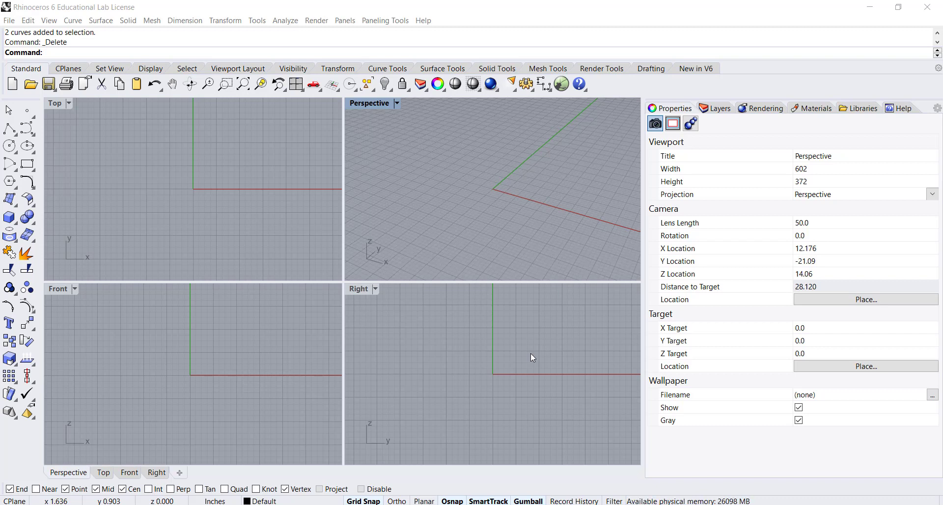
# Draw a four-point zigzag polyline flat on the grid in the Top view
pyautogui.moveTo(203, 223); pyautogui.dragTo(167, 236, button='right')
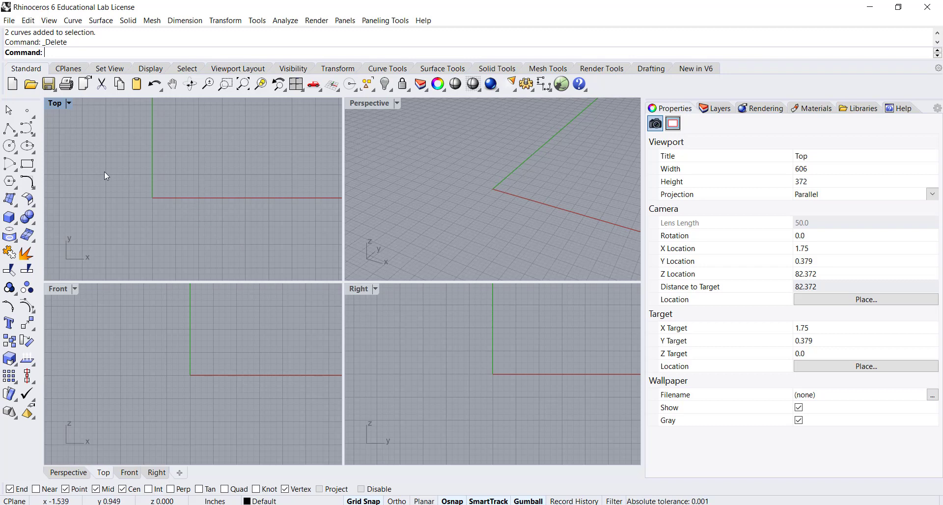
pyautogui.moveTo(172, 172); pyautogui.dragTo(175, 175, button='right')
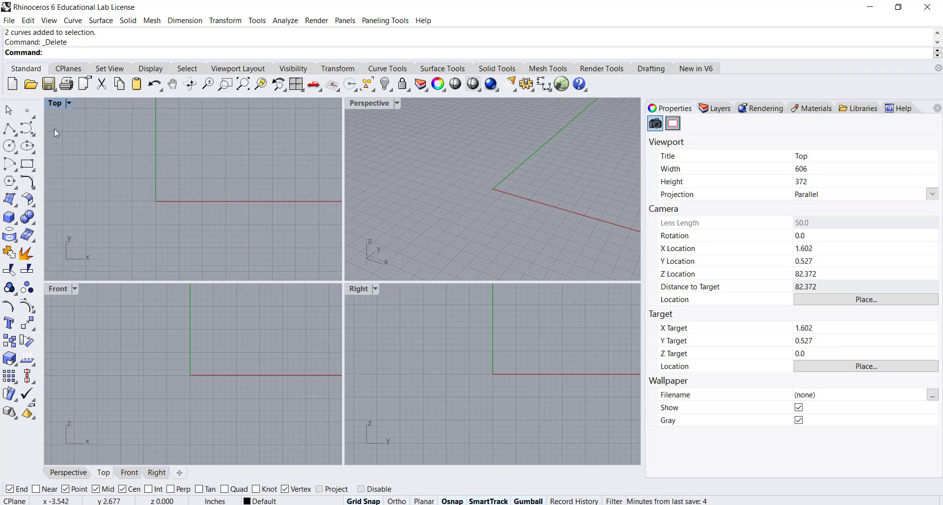
pyautogui.click(9, 130)
pyautogui.moveTo(185, 182); pyautogui.dragTo(141, 196, button='right')
pyautogui.click(146, 193)
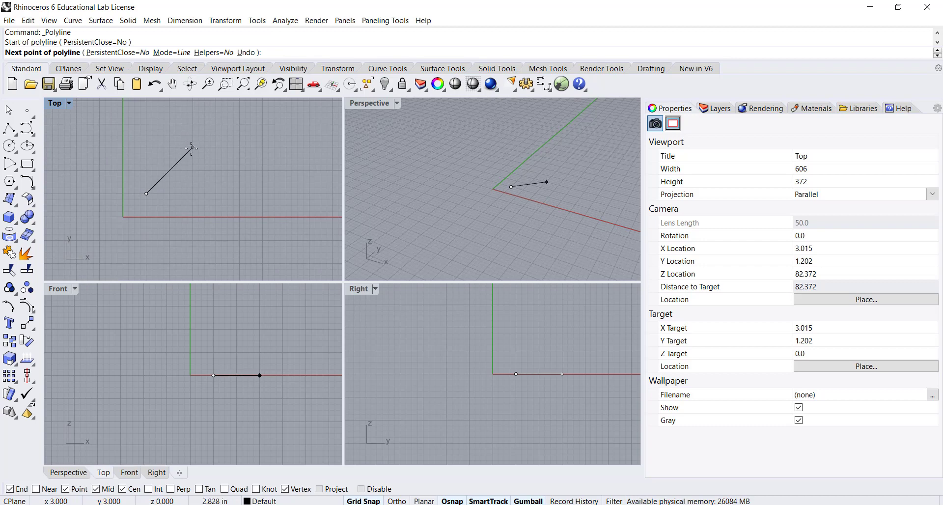
pyautogui.click(192, 147)
pyautogui.click(239, 193)
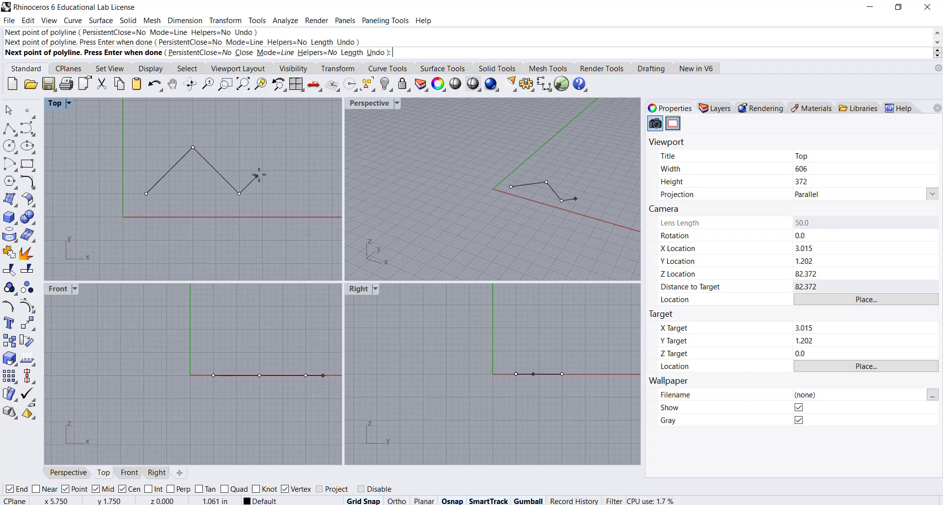
pyautogui.click(286, 171)
pyautogui.press('Return')
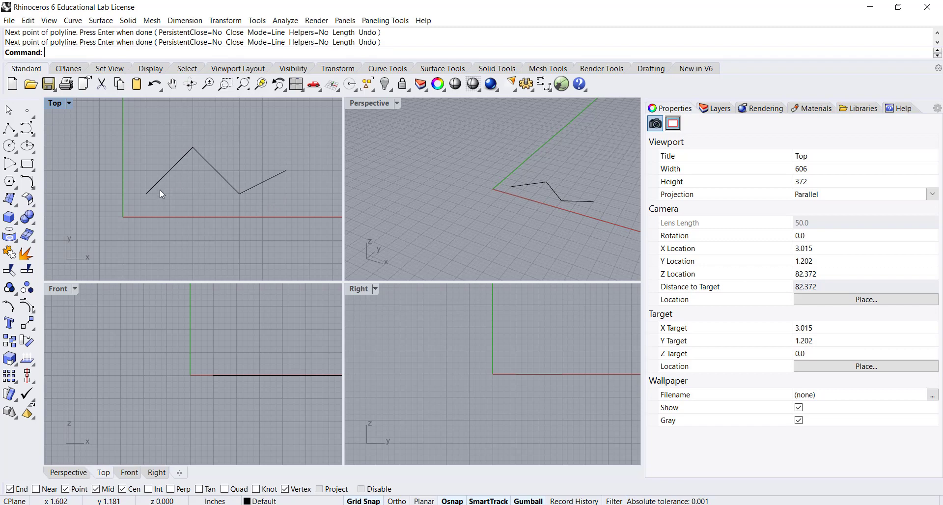
# Draw a second, flatter four-point zigzag polyline crossing the first one
pyautogui.press('Return')
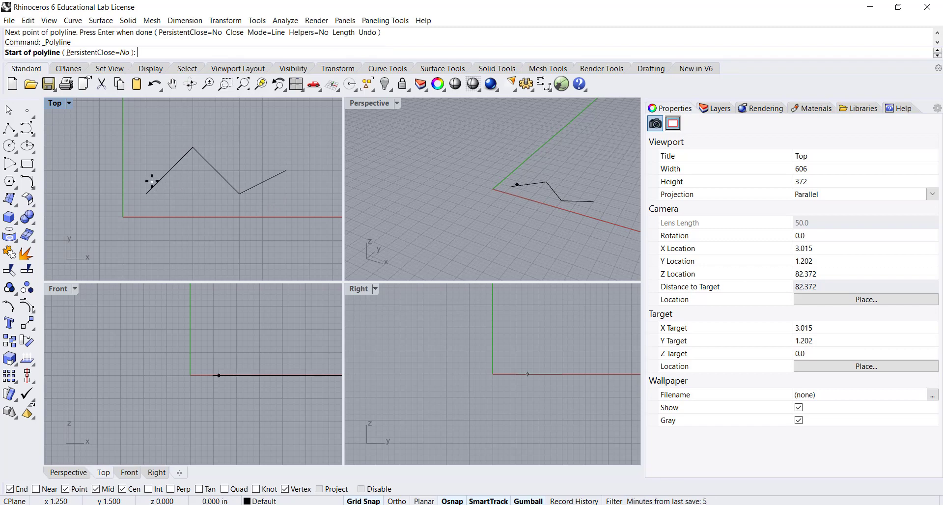
pyautogui.click(153, 176)
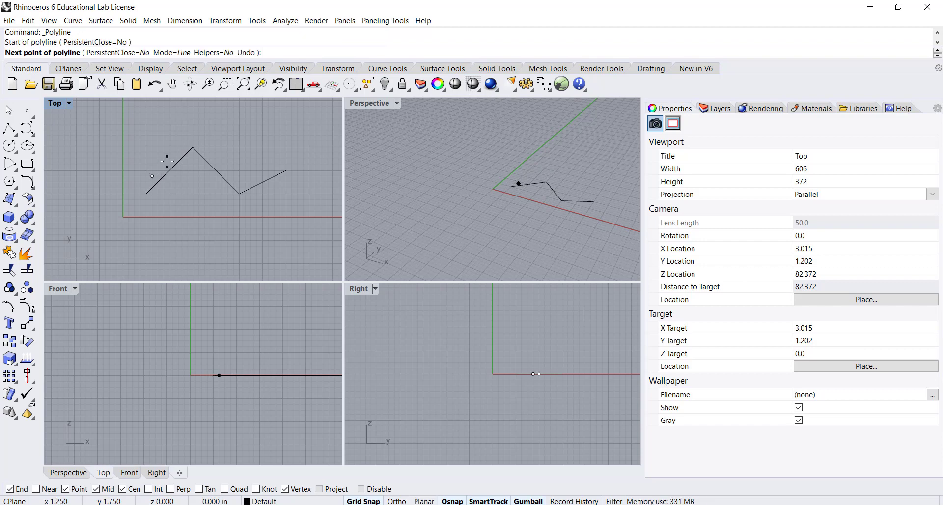
pyautogui.click(198, 165)
pyautogui.click(245, 175)
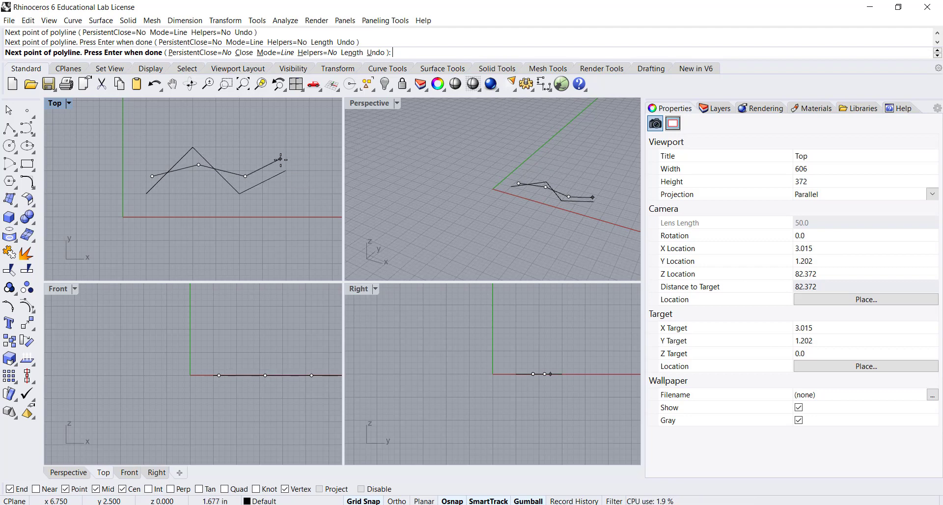
pyautogui.click(281, 160)
pyautogui.press('Return')
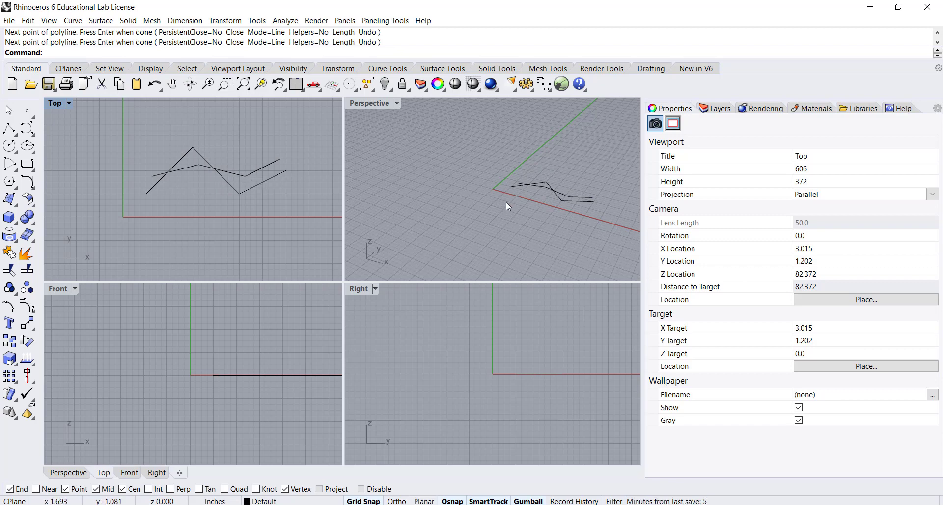
# Maximize the Perspective view and raise the flatter zigzag 2.5 units along Z with the gumball
pyautogui.moveTo(512, 205); pyautogui.dragTo(455, 178, button='right')
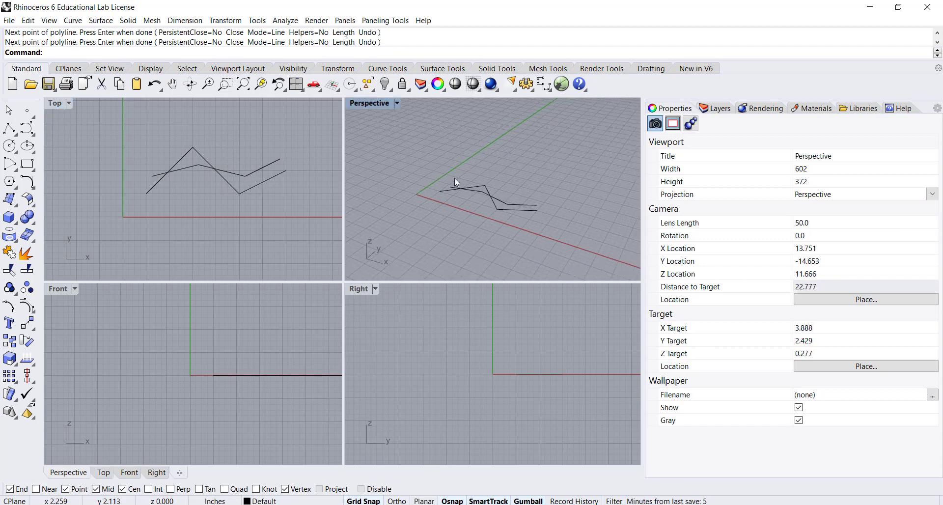
pyautogui.doubleClick(376, 105)
pyautogui.scroll(3, 369, 239)
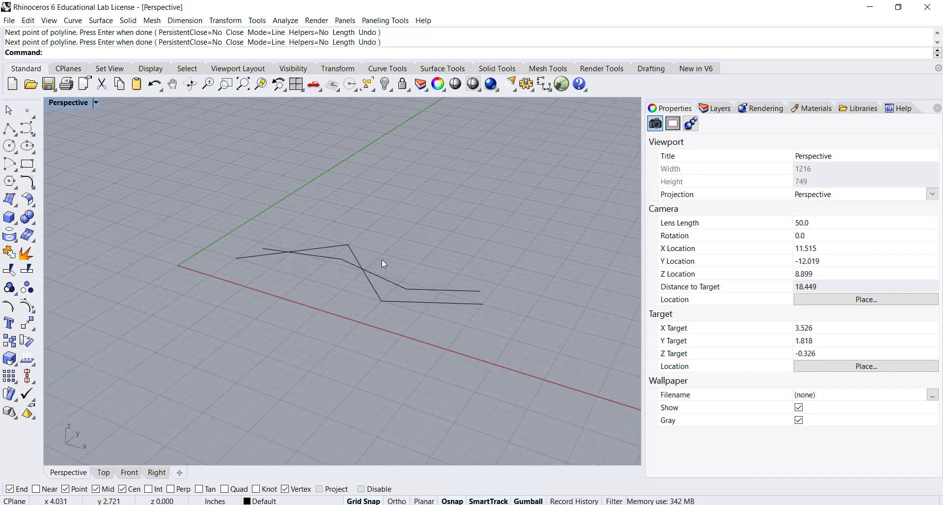
pyautogui.click(385, 280)
pyautogui.moveTo(384, 280); pyautogui.dragTo(369, 260, button='right')
pyautogui.moveTo(370, 260); pyautogui.dragTo(370, 145)
pyautogui.click(450, 264)
pyautogui.moveTo(451, 264)
pyautogui.mouseDown(button='right')
pyautogui.moveTo(369, 252)
pyautogui.moveTo(446, 262)
pyautogui.mouseUp(button='right')
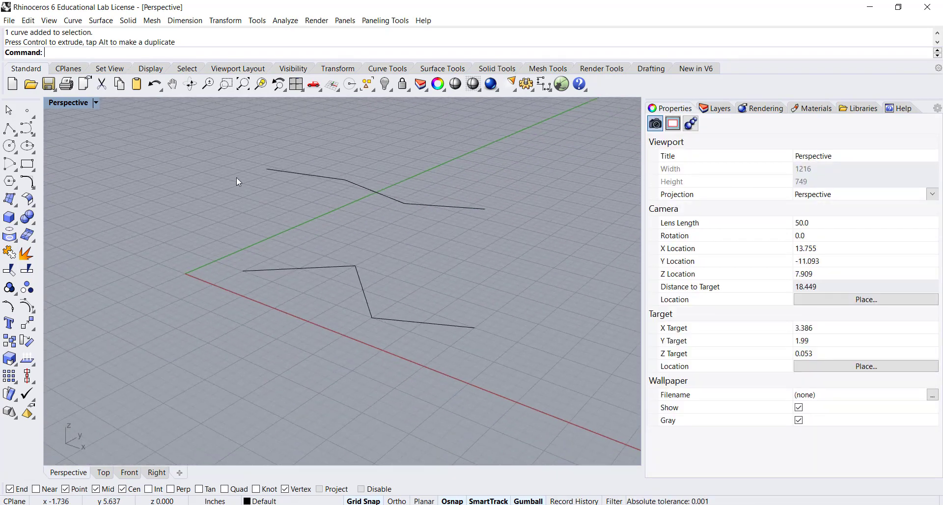
pyautogui.click(434, 71)
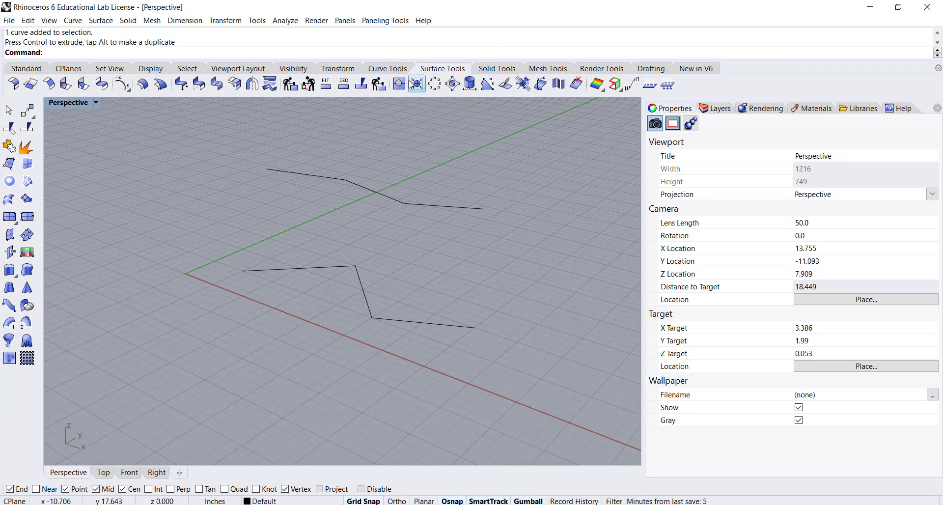
# Loft a Normal-style surface from the lower zigzag to the raised zigzag
pyautogui.click(10, 202)
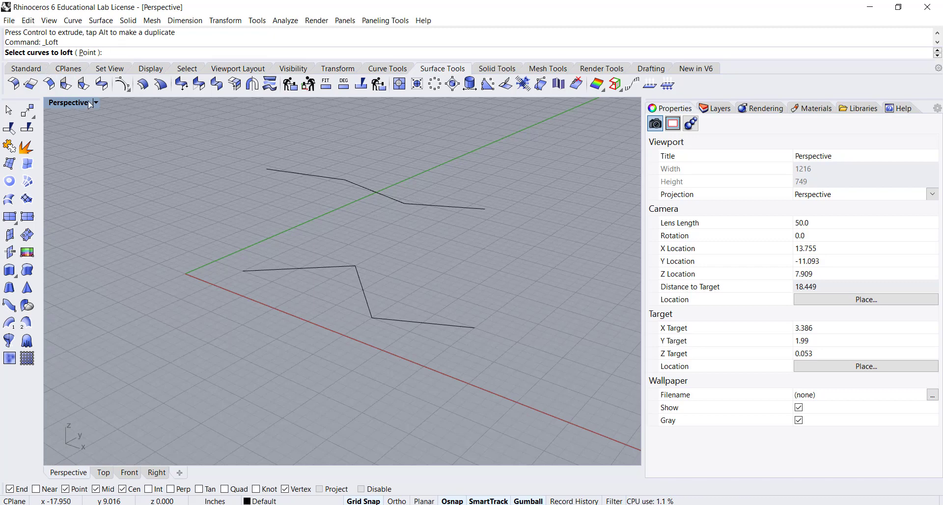
pyautogui.click(256, 270)
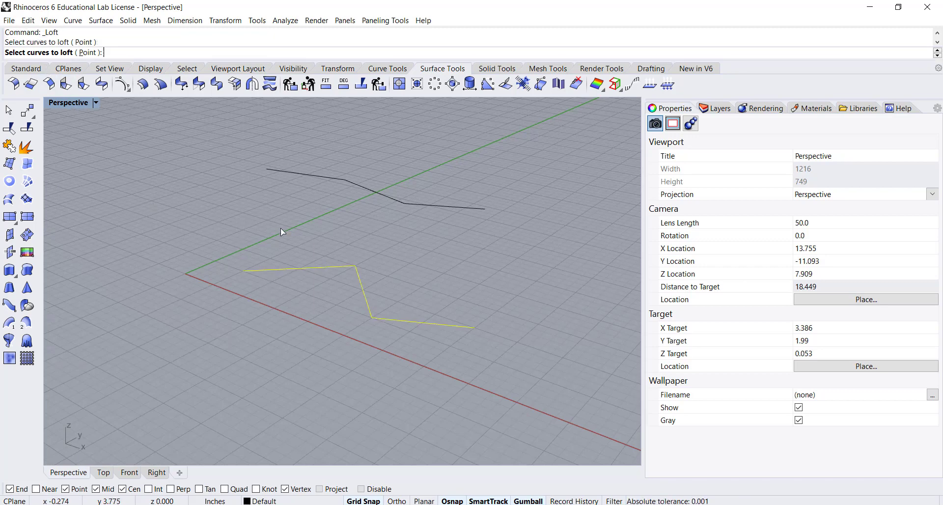
pyautogui.click(278, 173)
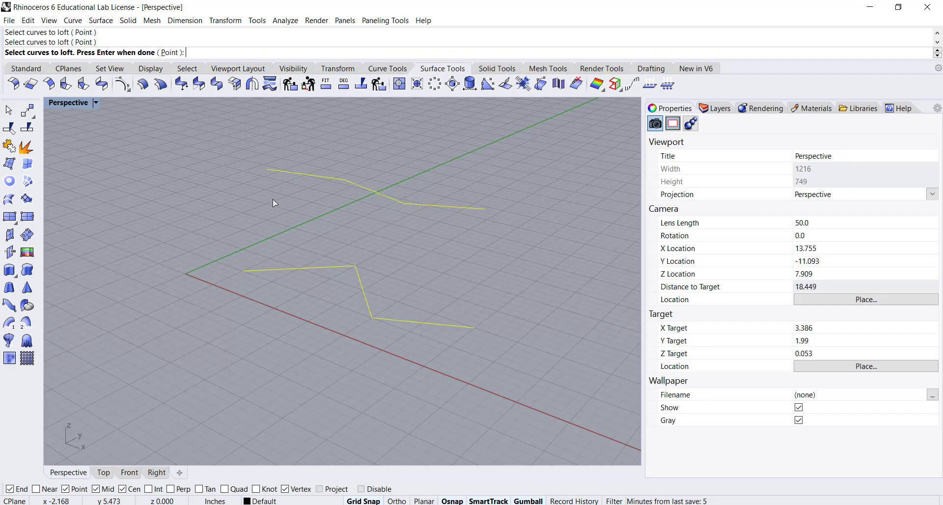
pyautogui.press('Return')
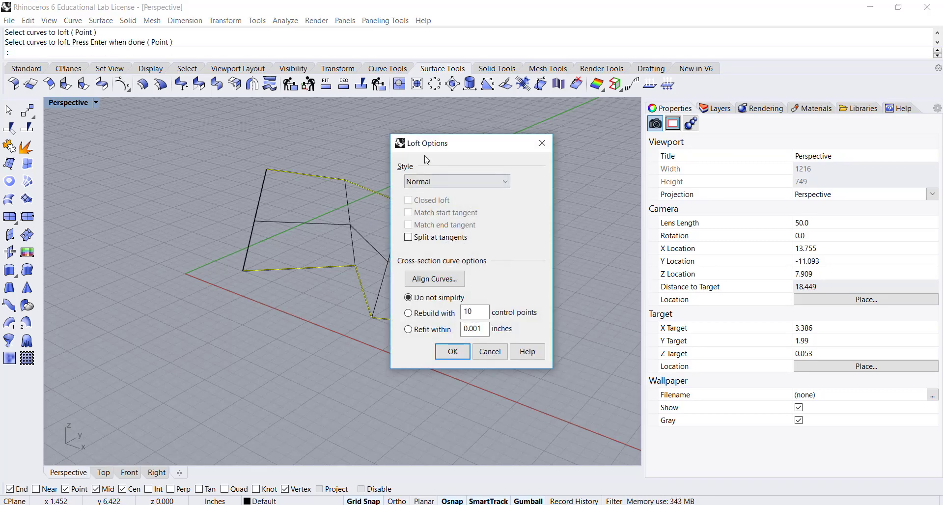
pyautogui.moveTo(447, 148); pyautogui.dragTo(428, 146)
pyautogui.click(425, 180)
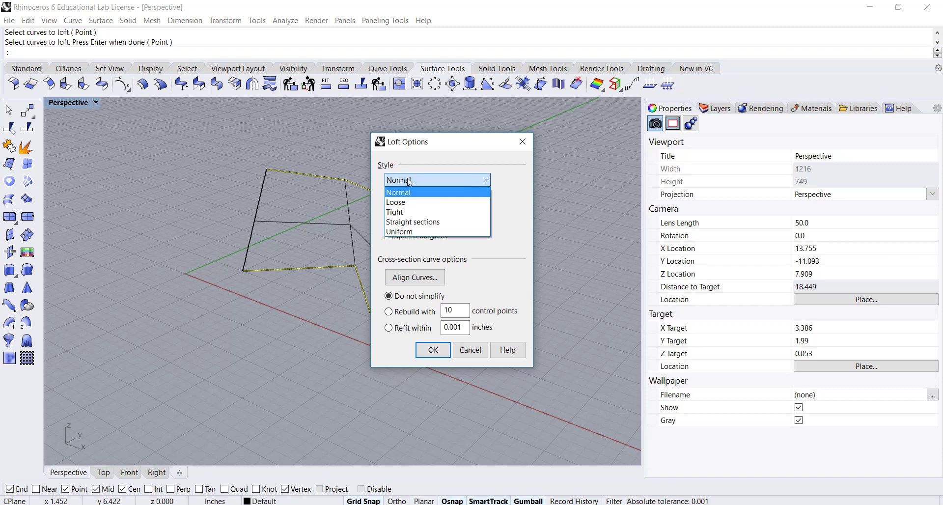
pyautogui.click(393, 182)
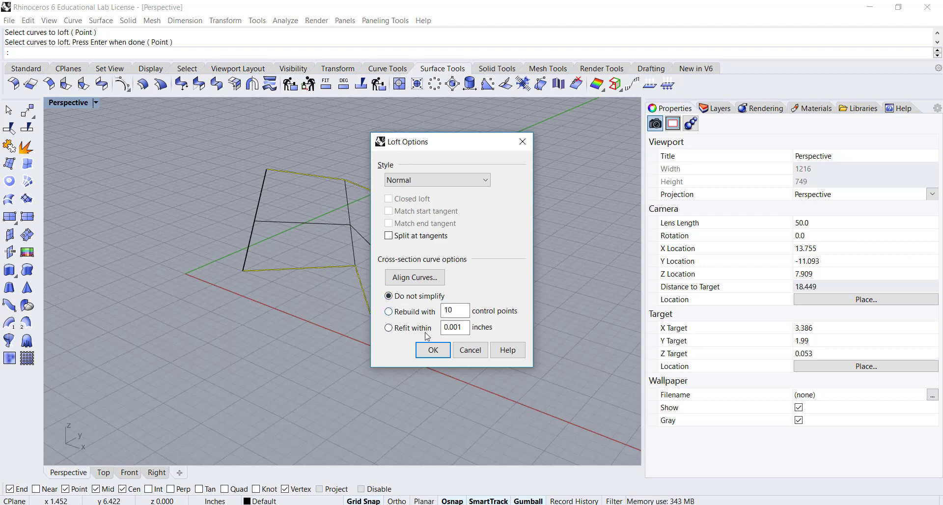
pyautogui.click(433, 351)
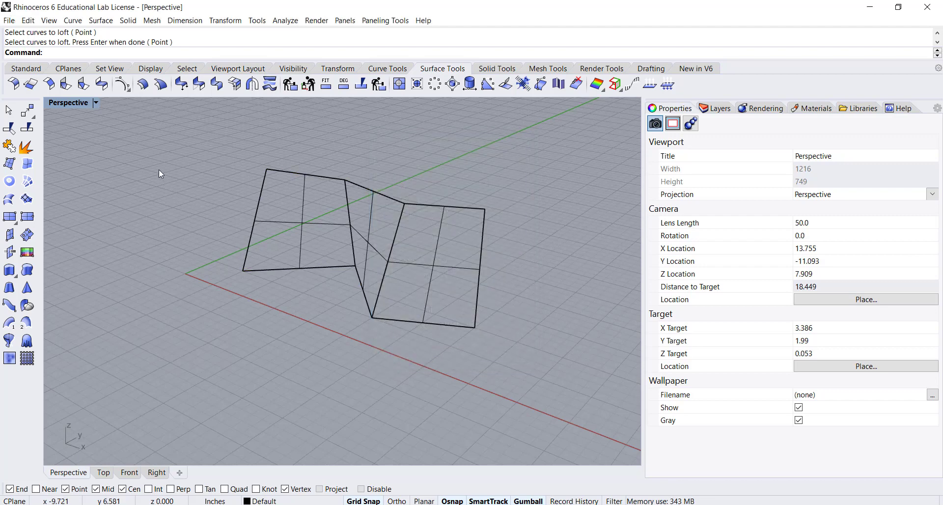
# Switch the Perspective view to Shaded and orbit around the folded surface to inspect it
pyautogui.click(96, 104)
pyautogui.click(98, 144)
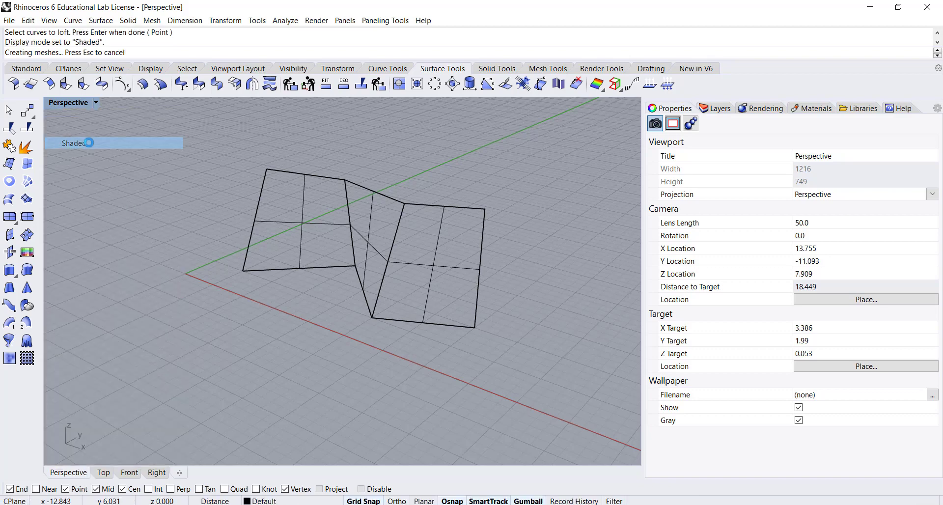
pyautogui.moveTo(331, 308); pyautogui.dragTo(341, 338, button='right')
pyautogui.moveTo(367, 302); pyautogui.dragTo(407, 287, button='right')
pyautogui.scroll(3, 378, 276)
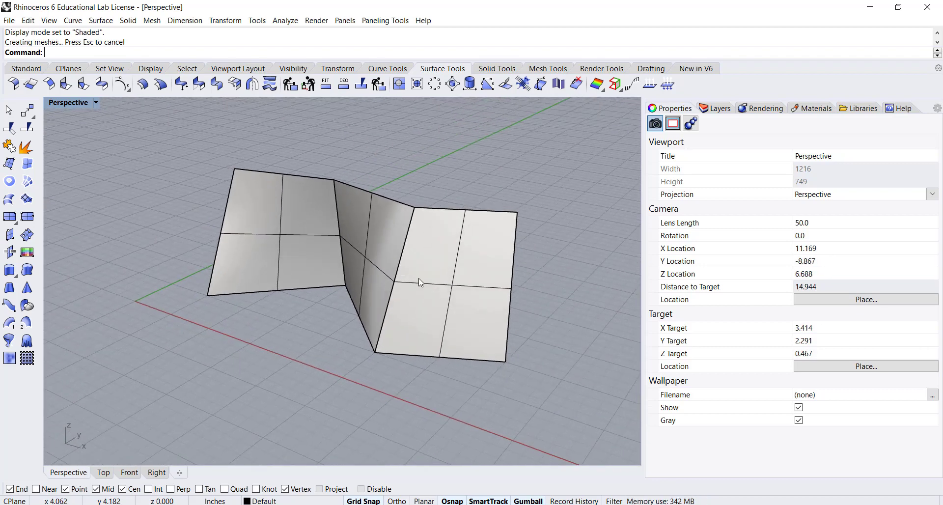
pyautogui.click(419, 278)
# Delete the folded surface and loft a twisted surface, picking the curves at opposite ends
pyautogui.press('Delete')
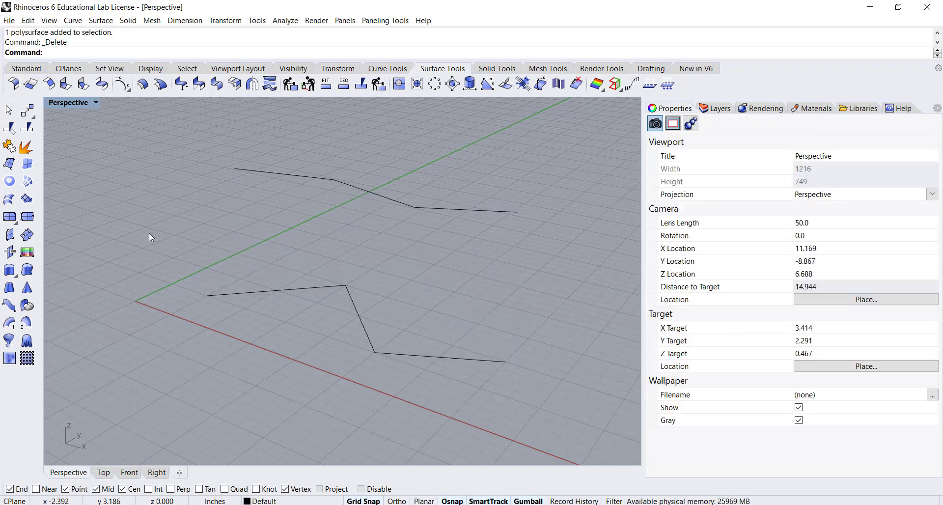
pyautogui.click(9, 199)
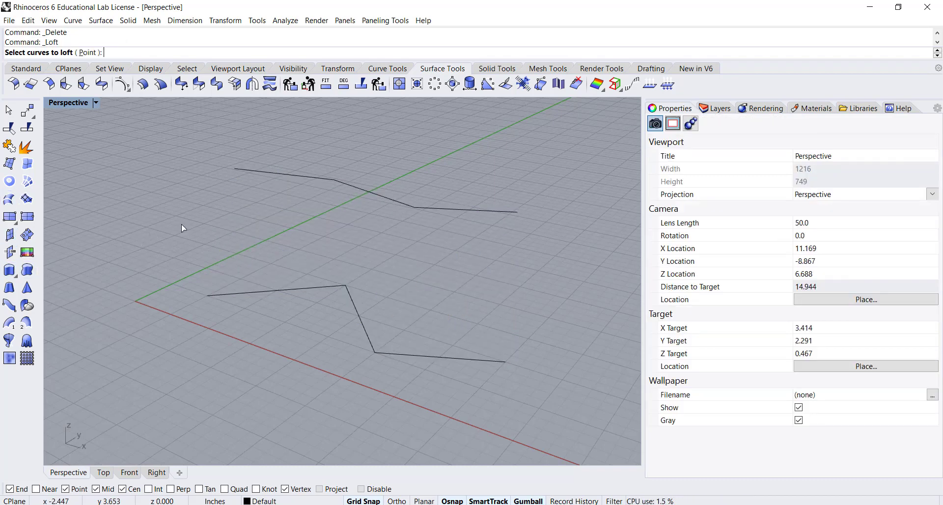
pyautogui.click(215, 297)
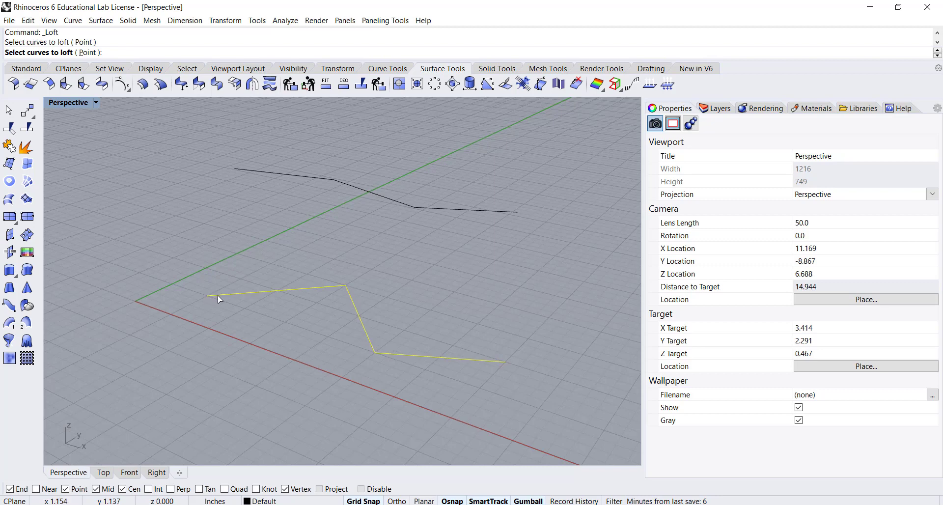
pyautogui.click(513, 214)
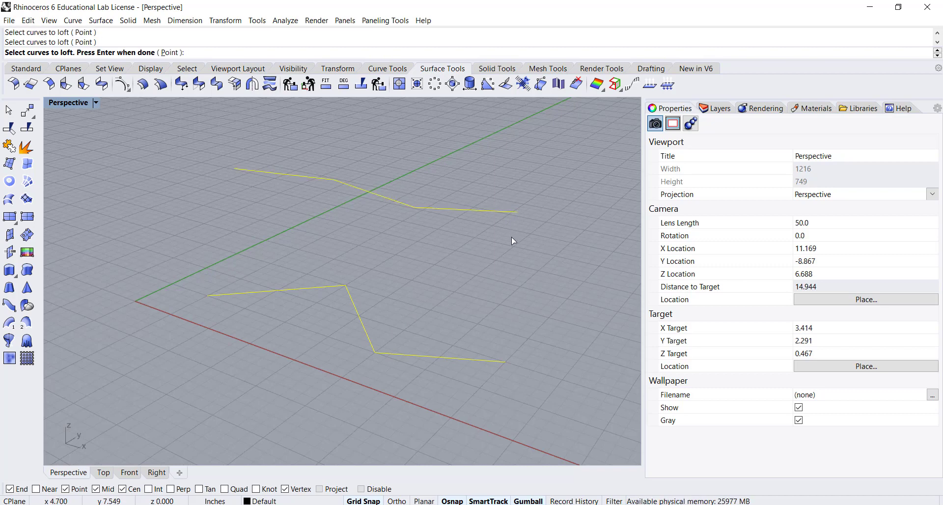
pyautogui.press('Return')
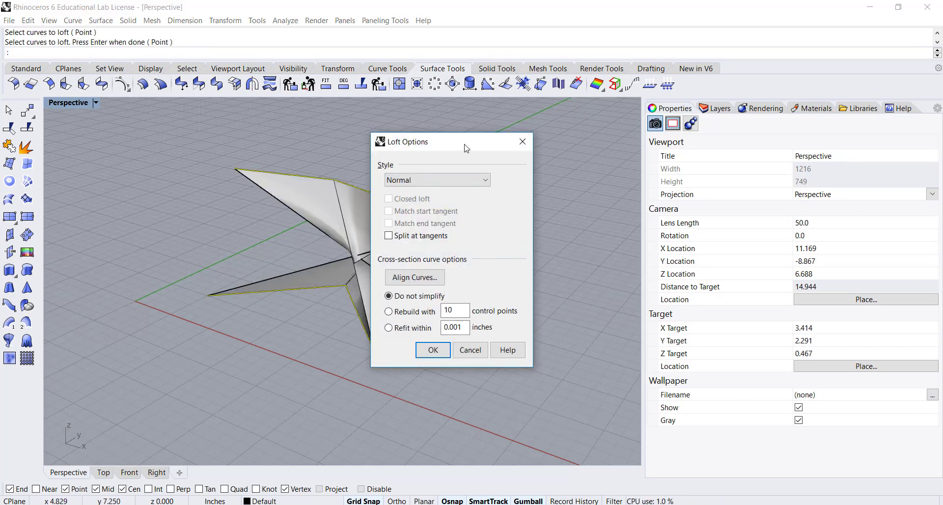
pyautogui.moveTo(472, 149); pyautogui.dragTo(477, 149)
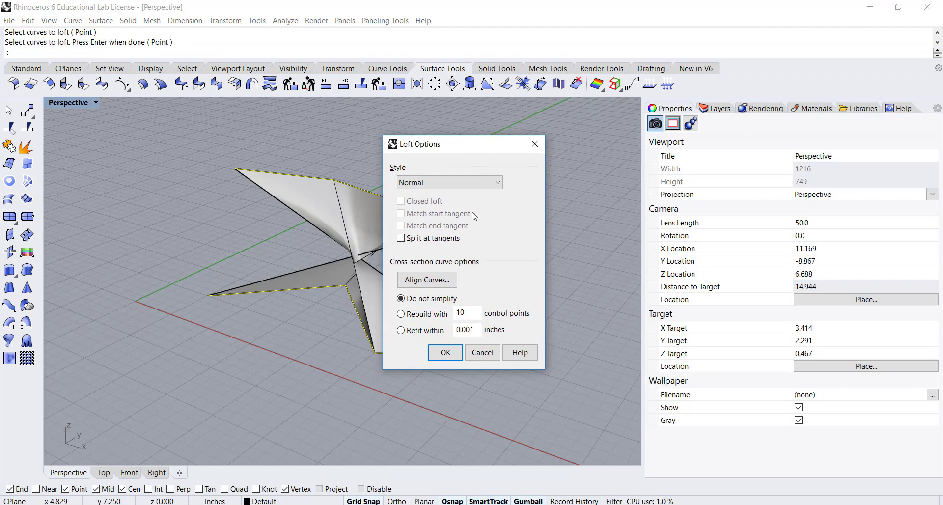
pyautogui.click(444, 352)
# Orbit around the twisted loft, then undo it to leave only the two polylines
pyautogui.moveTo(384, 317); pyautogui.dragTo(261, 320, button='right')
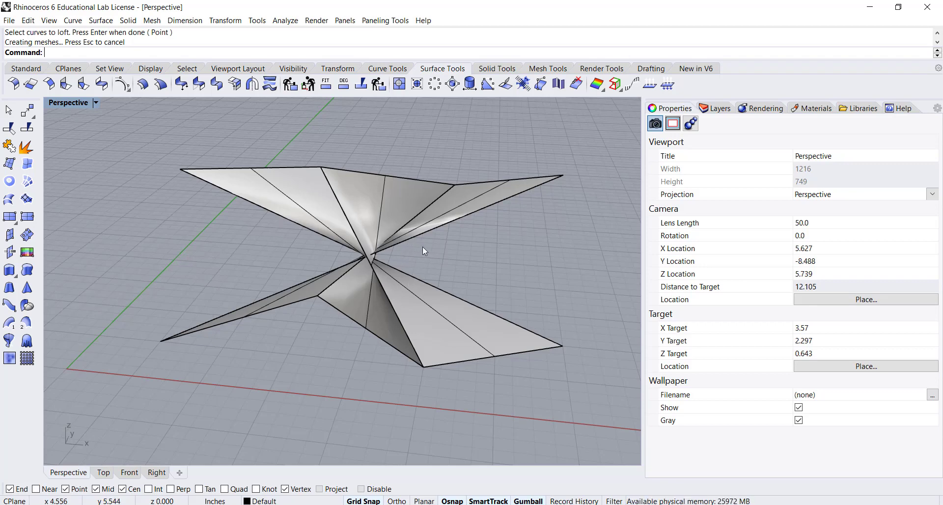
pyautogui.moveTo(422, 247); pyautogui.dragTo(401, 248, button='right')
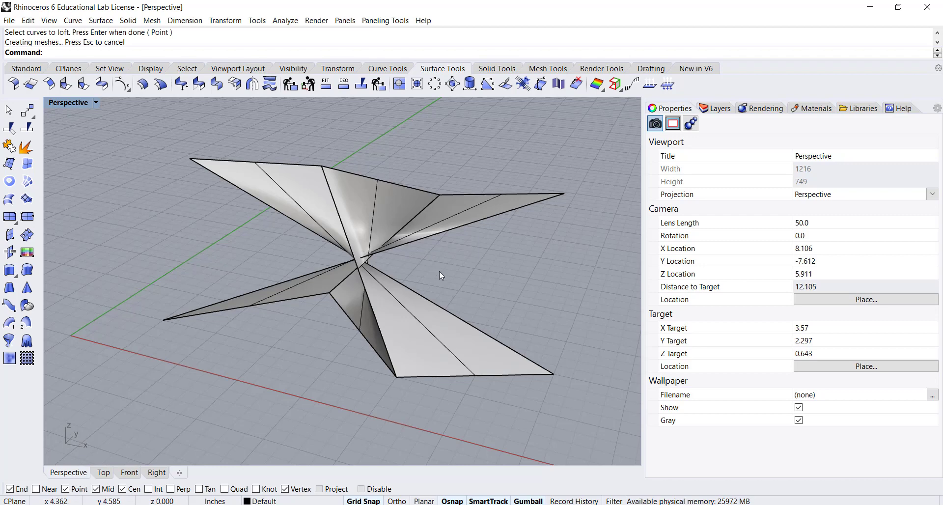
pyautogui.hotkey('ctrl', 'z')
pyautogui.scroll(-3, 423, 270)
pyautogui.moveTo(414, 265); pyautogui.dragTo(398, 236, button='right')
pyautogui.moveTo(394, 196); pyautogui.dragTo(393, 201, button='right')
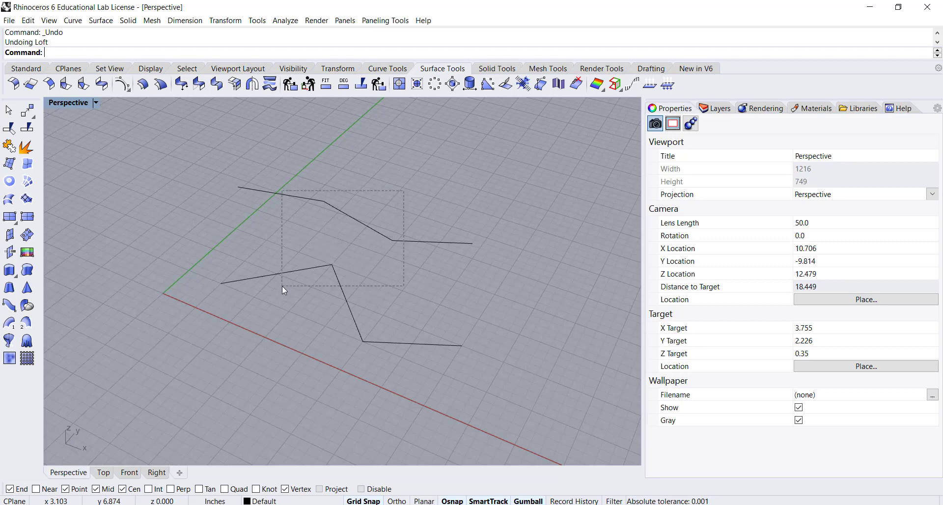
# Delete the zigzags and draw a large six-sided polygon on the grid
pyautogui.moveTo(282, 286); pyautogui.dragTo(283, 287)
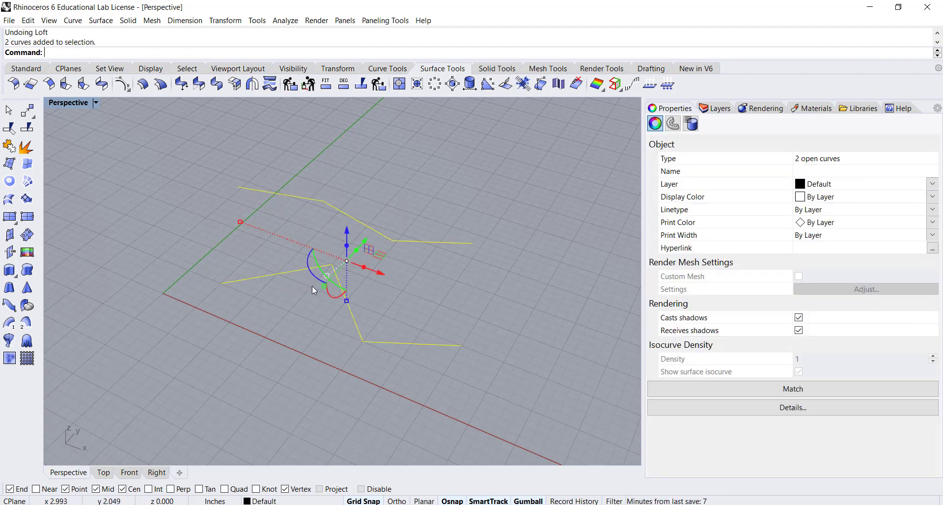
pyautogui.press('Delete')
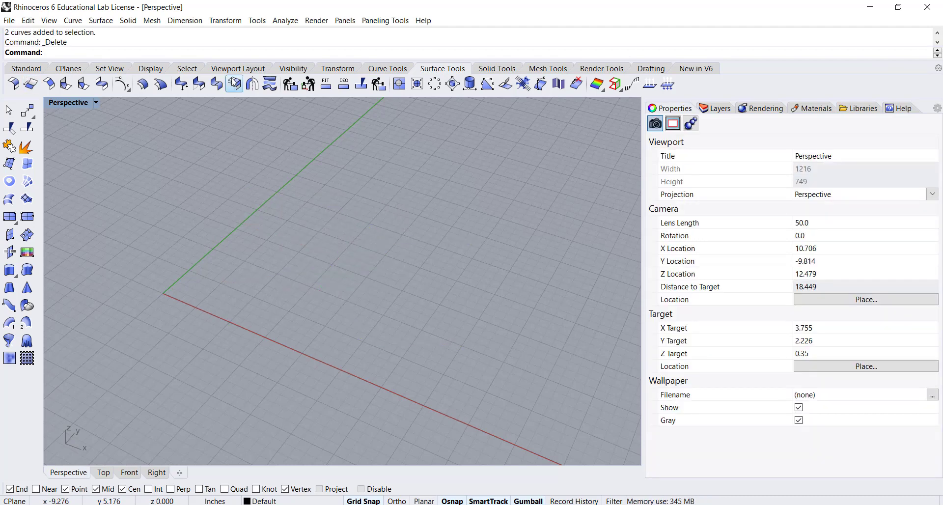
pyautogui.click(374, 68)
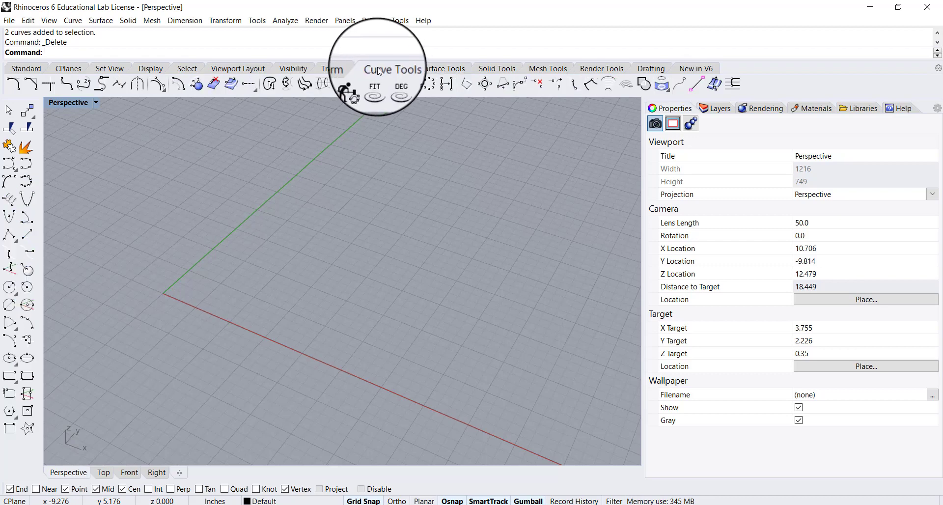
pyautogui.click(9, 410)
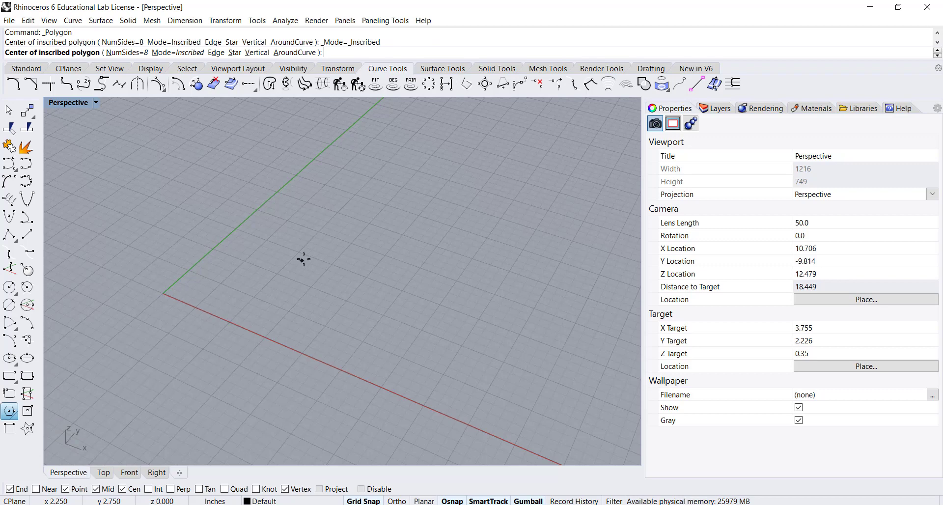
pyautogui.click(332, 264)
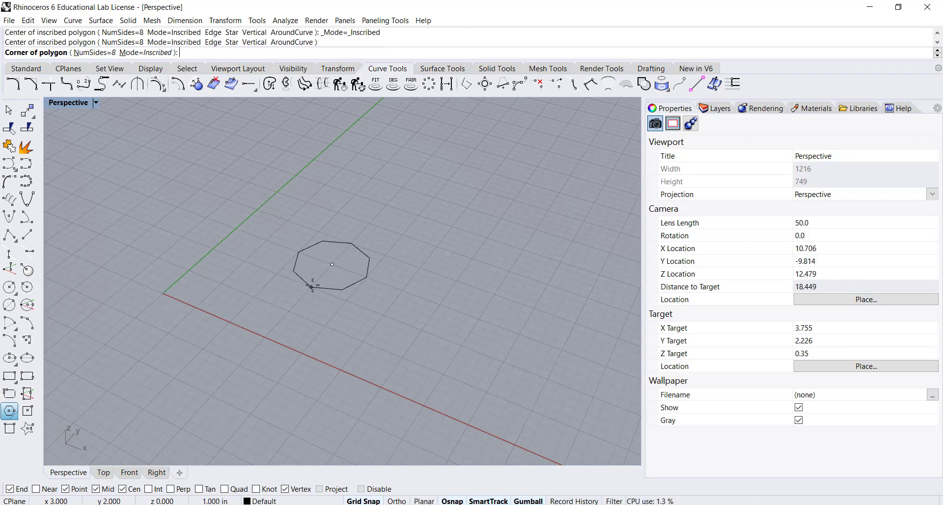
pyautogui.click(104, 53)
pyautogui.write('6')
pyautogui.press('Return')
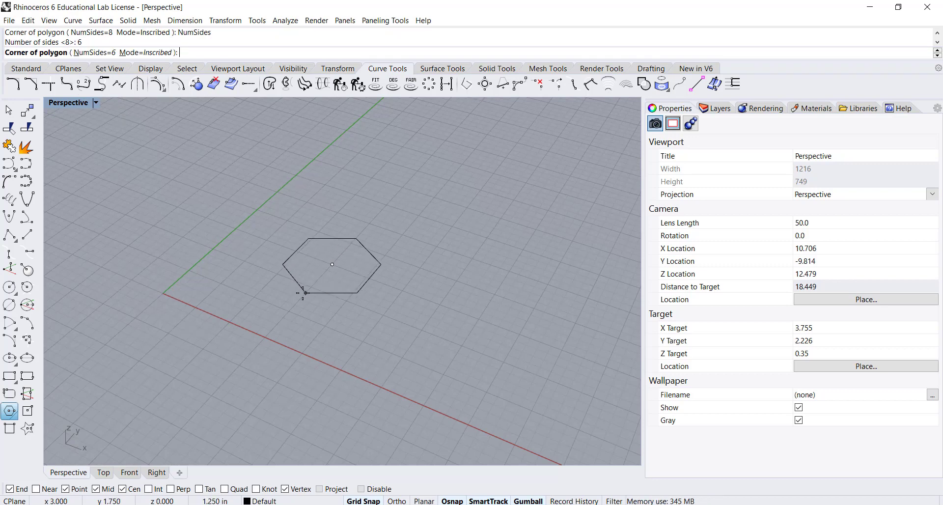
pyautogui.click(290, 306)
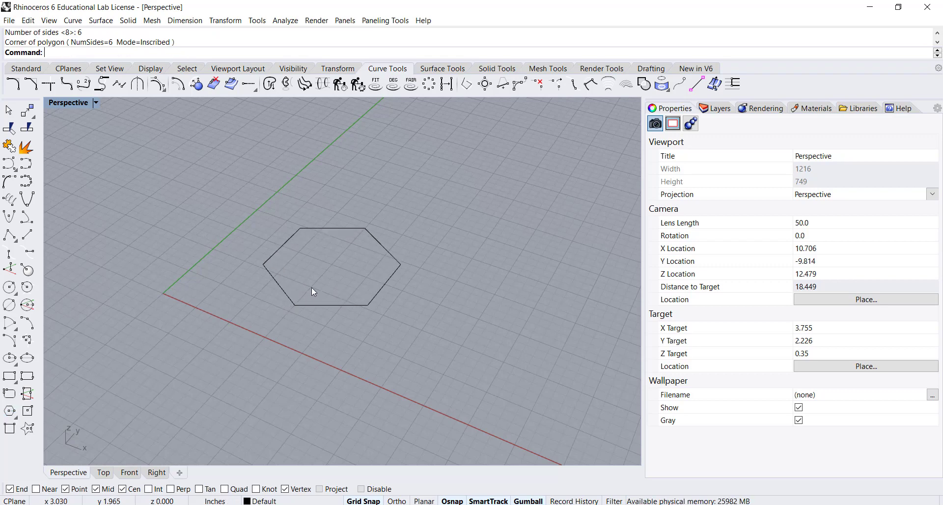
# Draw a smaller concentric hexagon and lift it 2 units above the large one
pyautogui.press('Return')
pyautogui.click(332, 265)
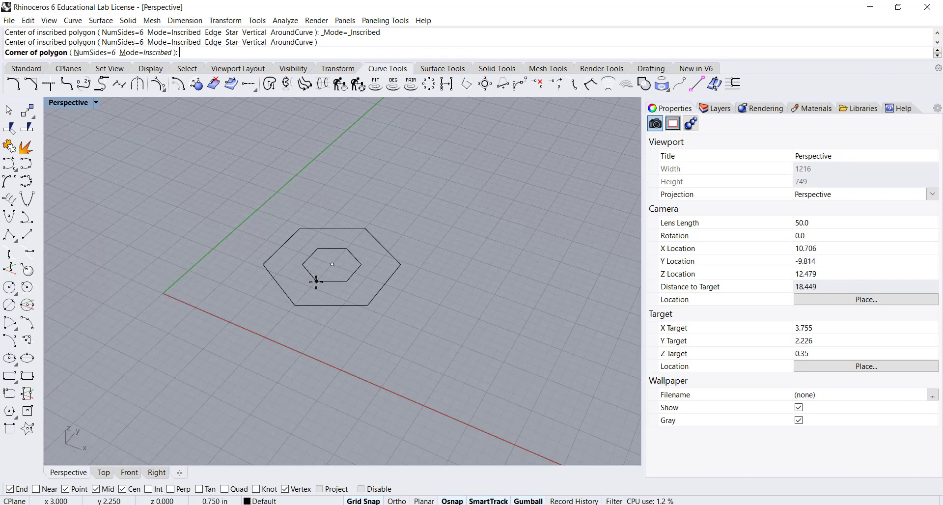
pyautogui.click(316, 281)
pyautogui.click(336, 281)
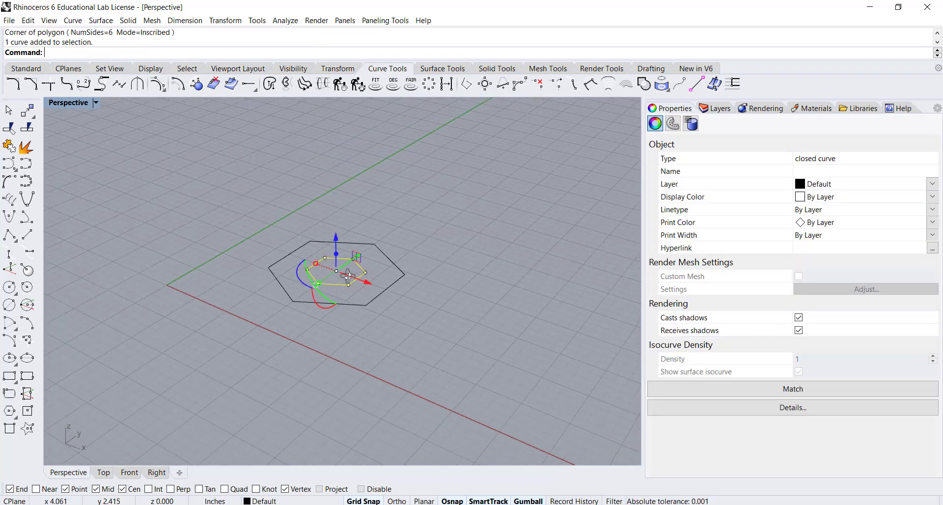
pyautogui.moveTo(336, 246); pyautogui.dragTo(338, 158)
pyautogui.click(427, 221)
pyautogui.keyDown('shift'); pyautogui.moveTo(345, 207); pyautogui.dragTo(338, 226, button='right'); pyautogui.keyUp('shift')
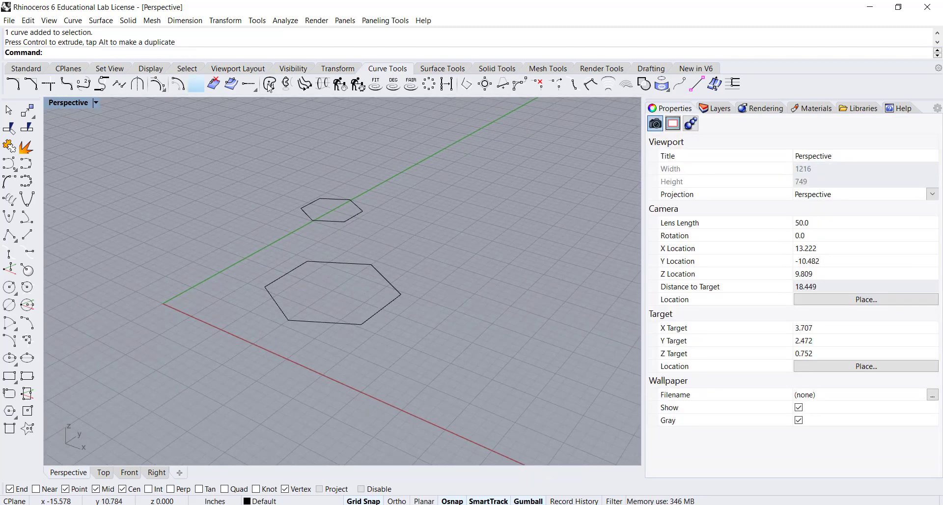
# Loft the large and small hexagons, aligning the lower hexagon's seam point, with default options
pyautogui.click(428, 69)
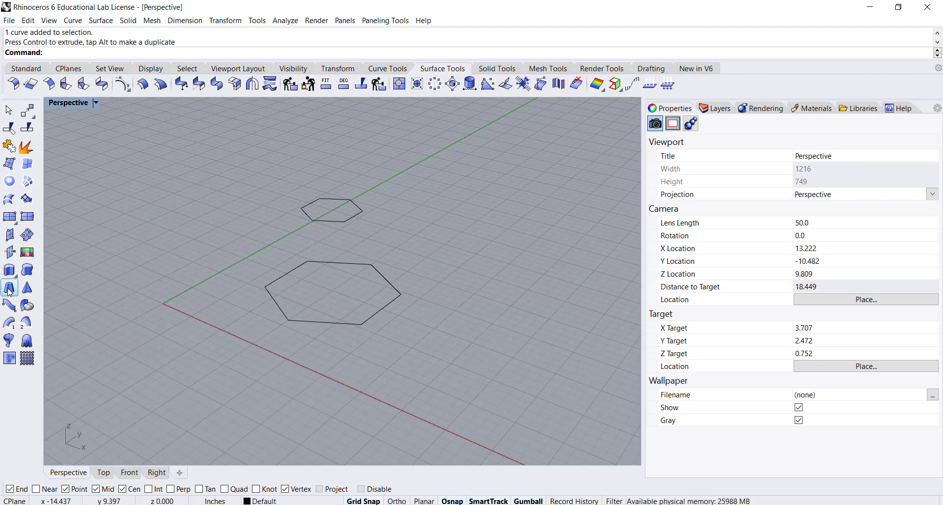
pyautogui.click(10, 199)
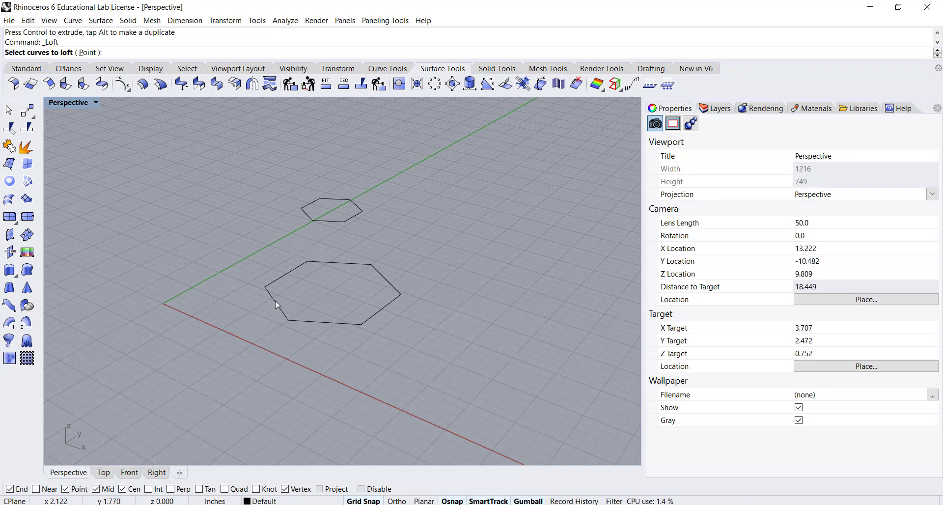
pyautogui.click(320, 324)
pyautogui.click(327, 224)
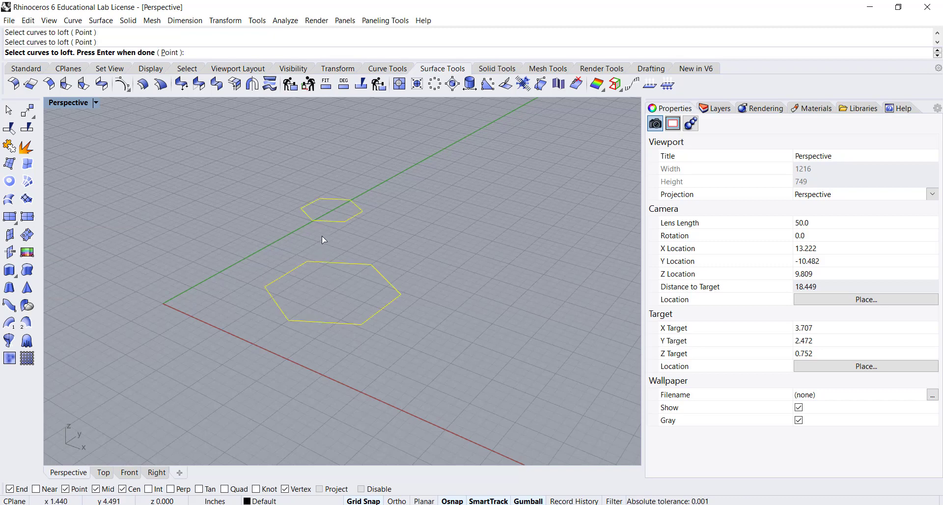
pyautogui.press('Return')
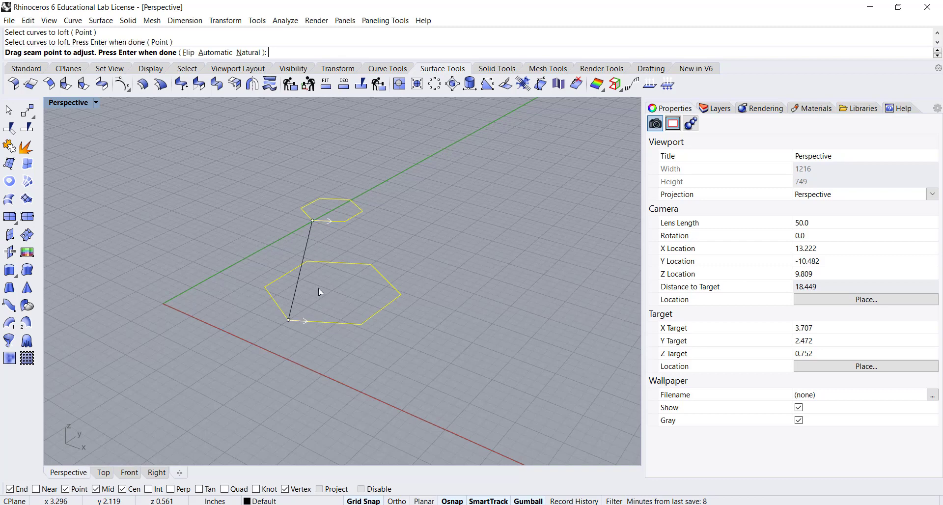
pyautogui.moveTo(315, 282); pyautogui.dragTo(326, 269, button='right')
pyautogui.scroll(2, 322, 265)
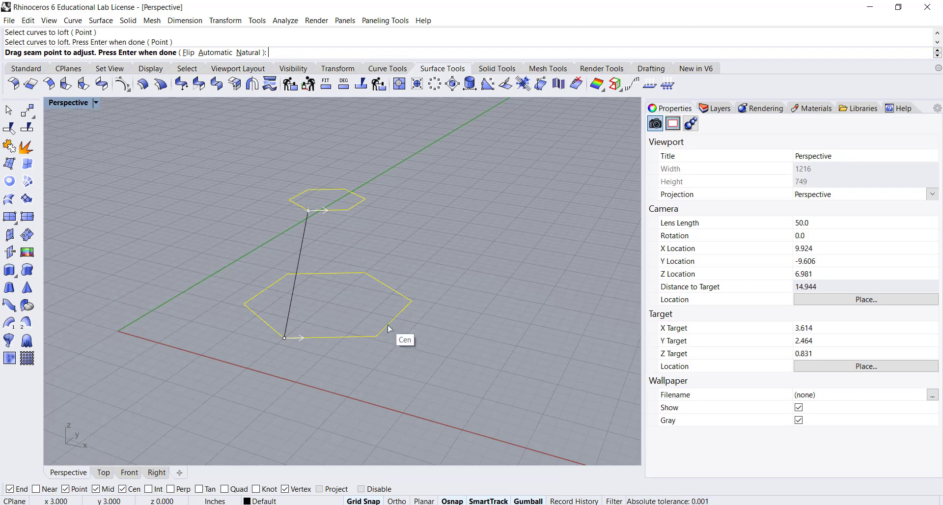
pyautogui.moveTo(289, 338); pyautogui.dragTo(309, 339)
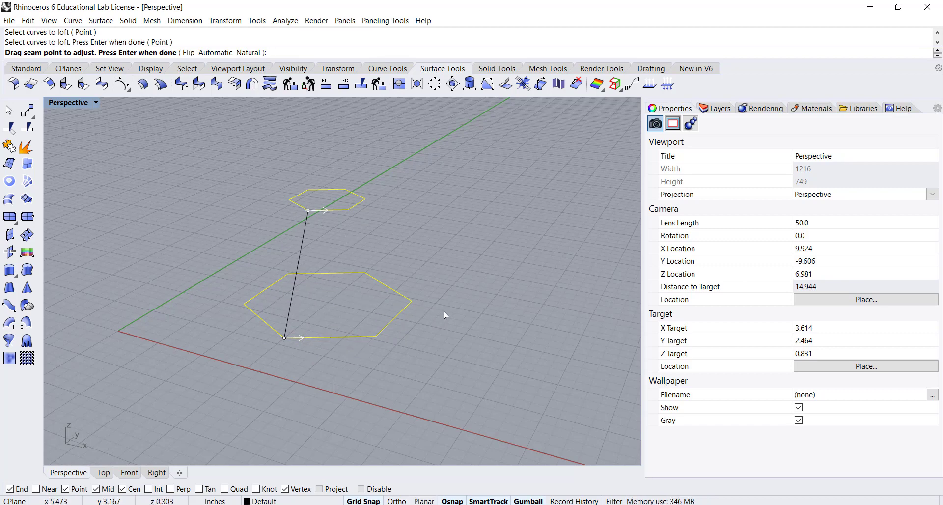
pyautogui.press('Return')
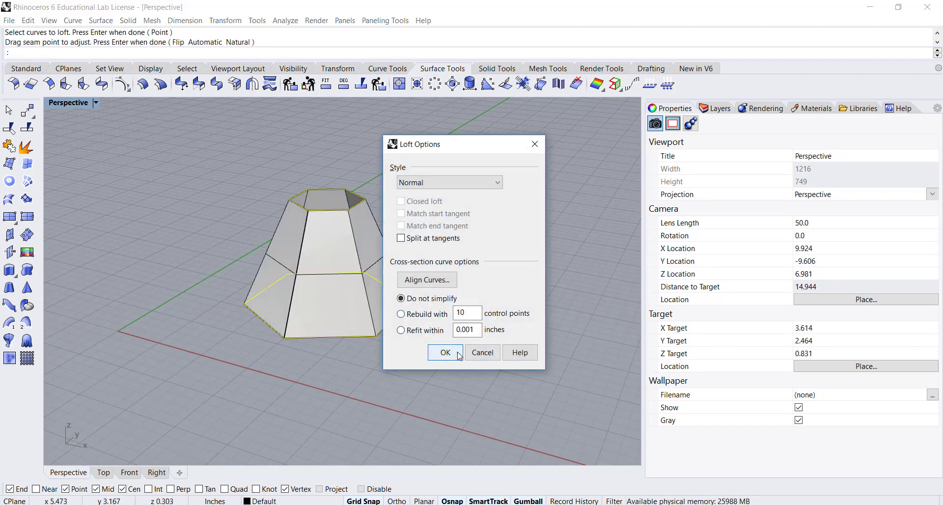
pyautogui.click(445, 349)
# Orbit around the tapered hexagonal form, then window-select it with both hexagons
pyautogui.moveTo(429, 357); pyautogui.dragTo(406, 339, button='right')
pyautogui.scroll(2, 413, 332)
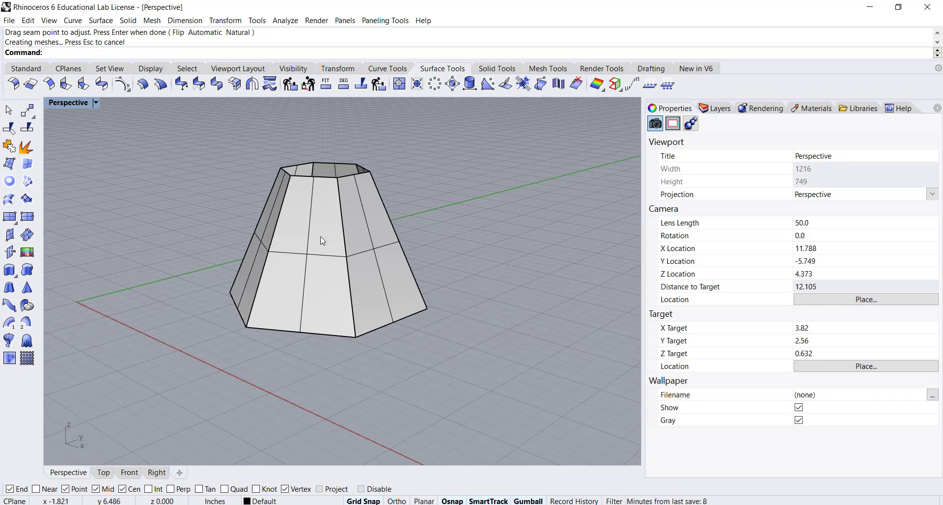
pyautogui.moveTo(326, 227); pyautogui.dragTo(344, 242, button='right')
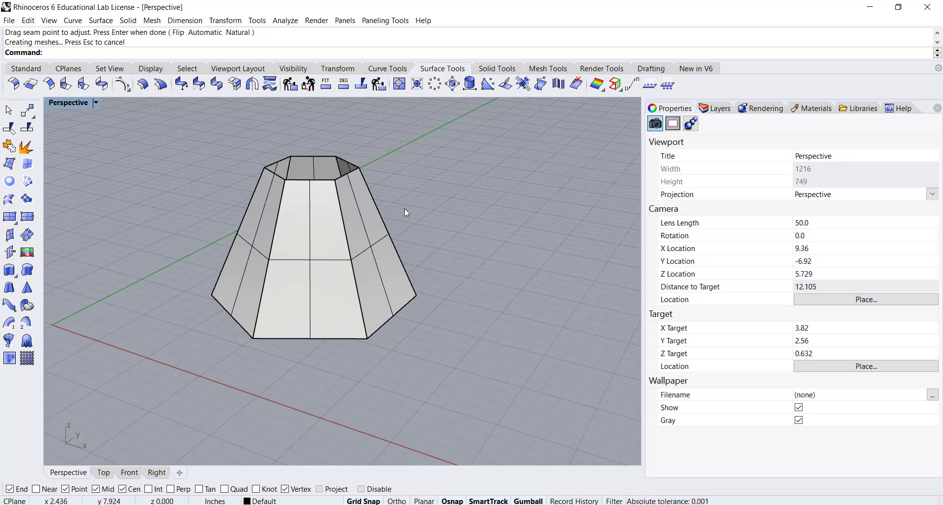
pyautogui.keyDown('shift'); pyautogui.moveTo(375, 222); pyautogui.dragTo(408, 214, button='right'); pyautogui.keyUp('shift')
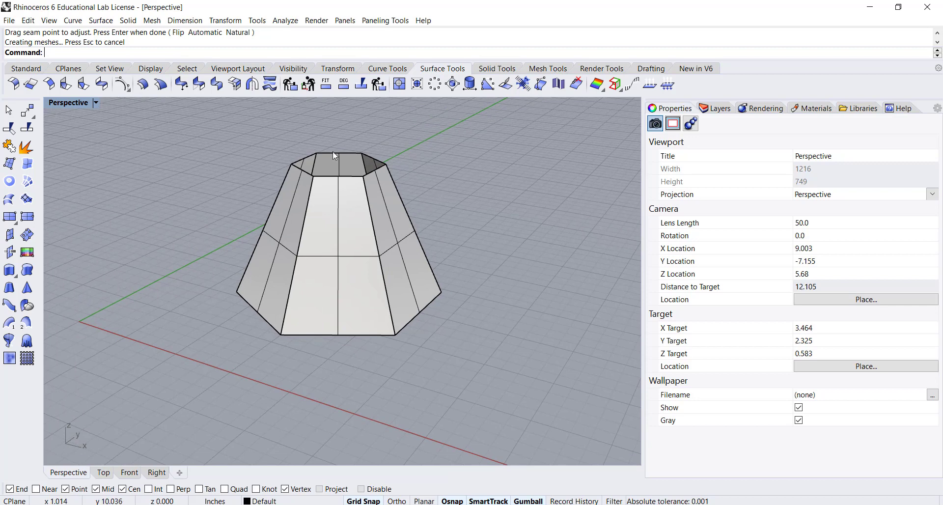
pyautogui.moveTo(223, 128); pyautogui.dragTo(490, 366)
# Delete the hexagonal loft and its curves and restore the four-viewport layout
pyautogui.press('Delete')
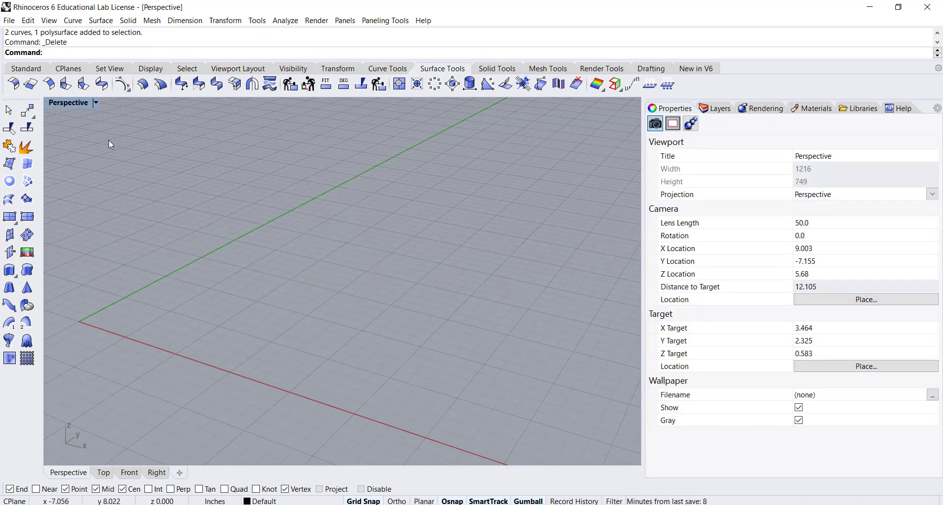
pyautogui.doubleClick(78, 103)
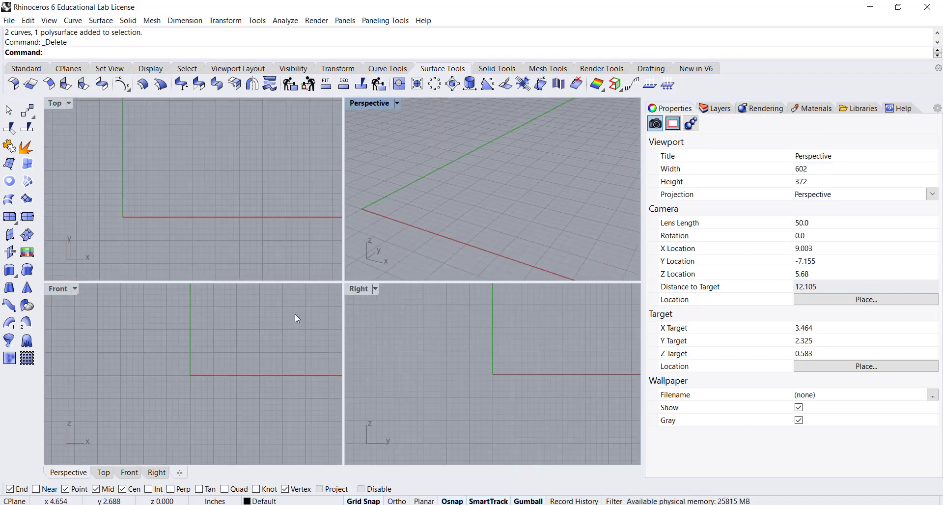
pyautogui.moveTo(256, 320); pyautogui.dragTo(193, 328, button='right')
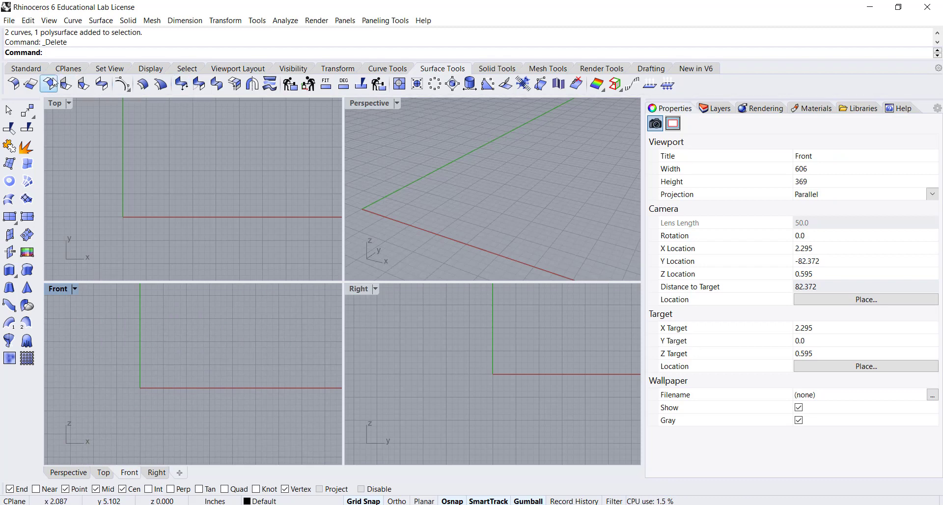
pyautogui.click(25, 69)
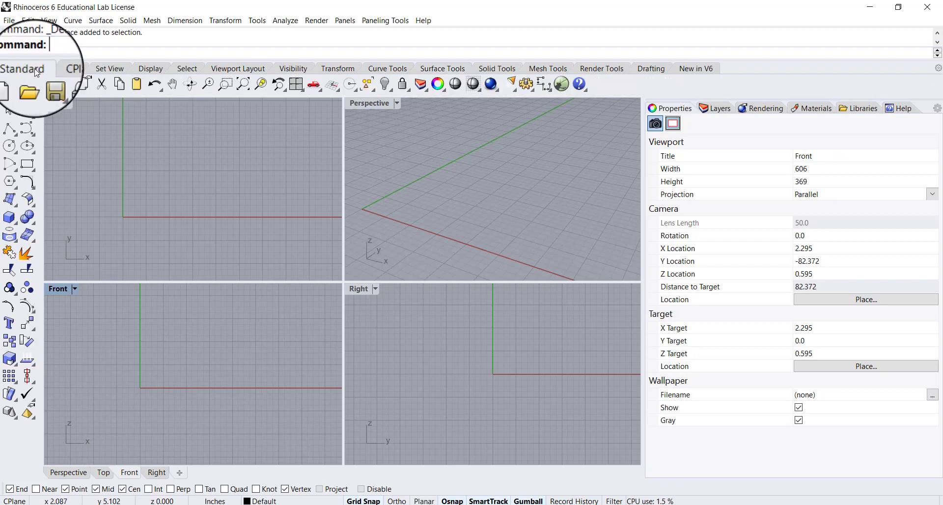
# Draw a four-point wavy control-point curve in the Front view
pyautogui.click(28, 128)
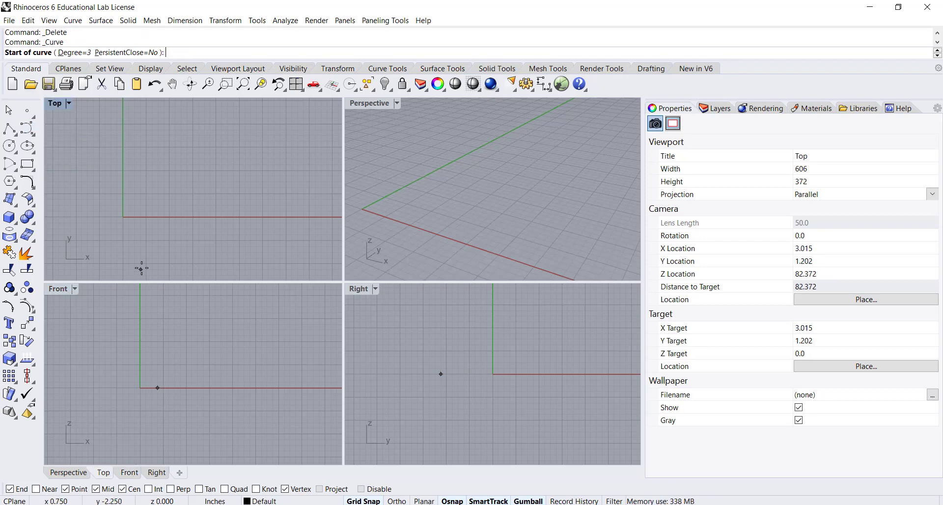
pyautogui.click(112, 370)
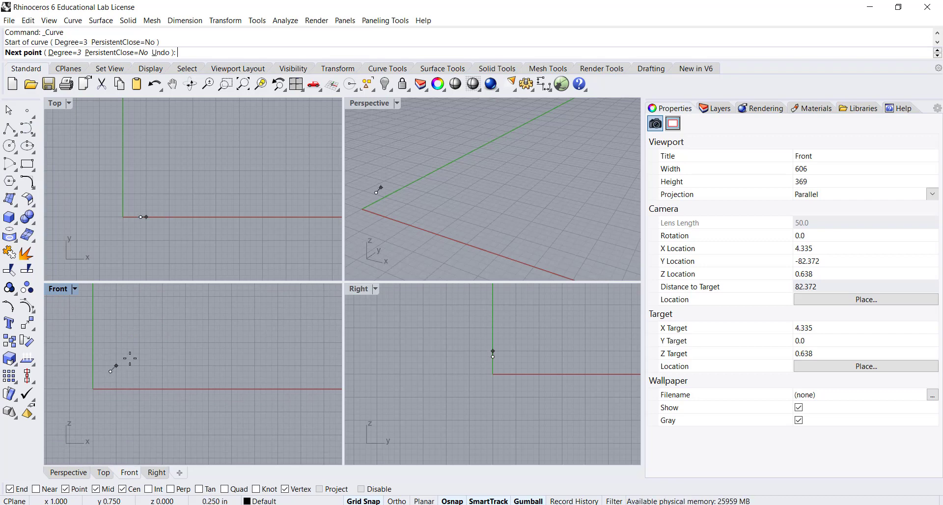
pyautogui.click(162, 313)
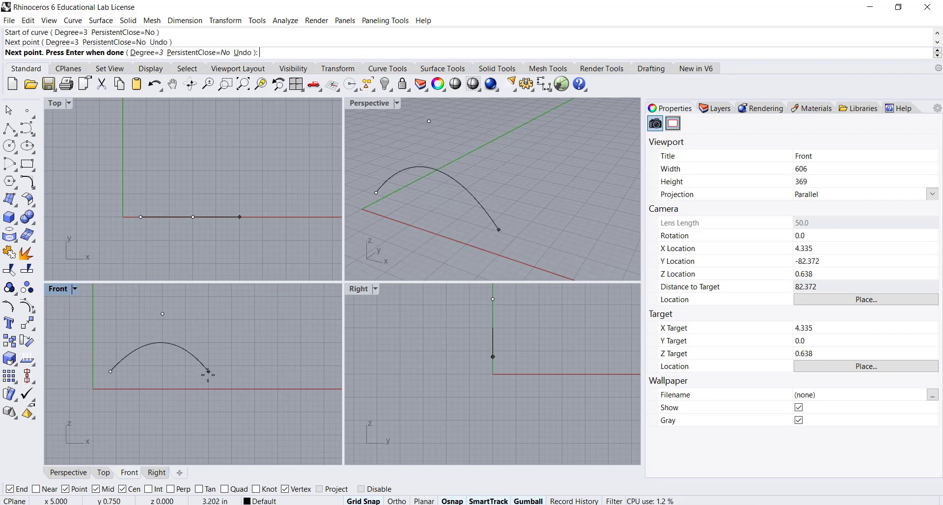
pyautogui.click(209, 383)
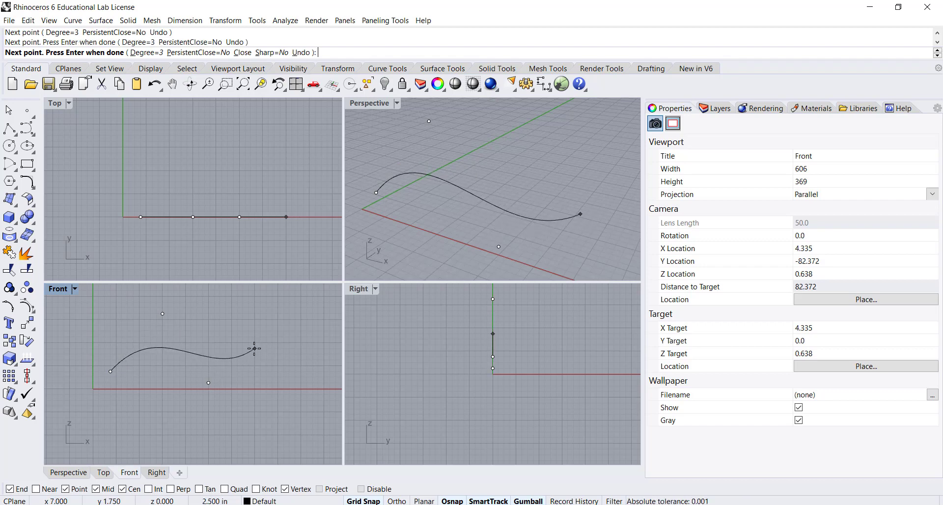
pyautogui.click(254, 349)
pyautogui.press('Return')
pyautogui.moveTo(224, 351); pyautogui.dragTo(235, 351, button='right')
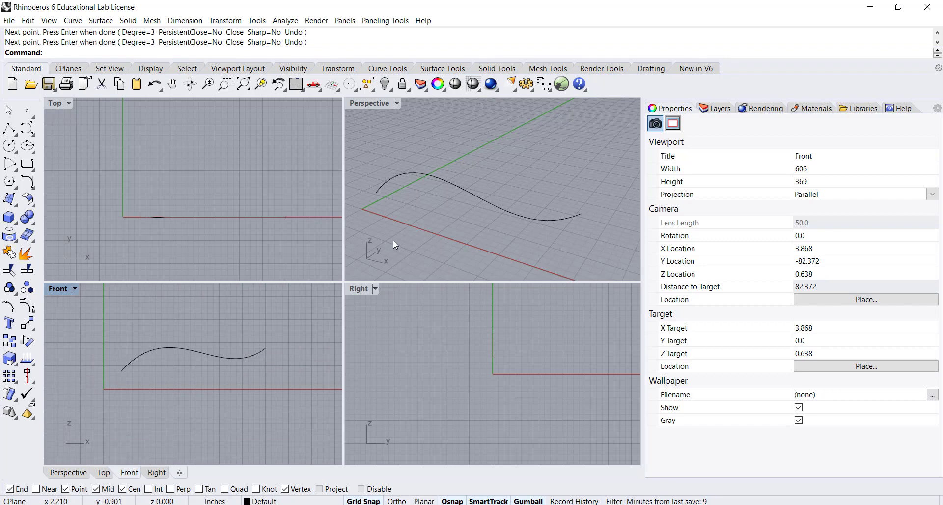
pyautogui.moveTo(393, 240); pyautogui.dragTo(434, 215, button='right')
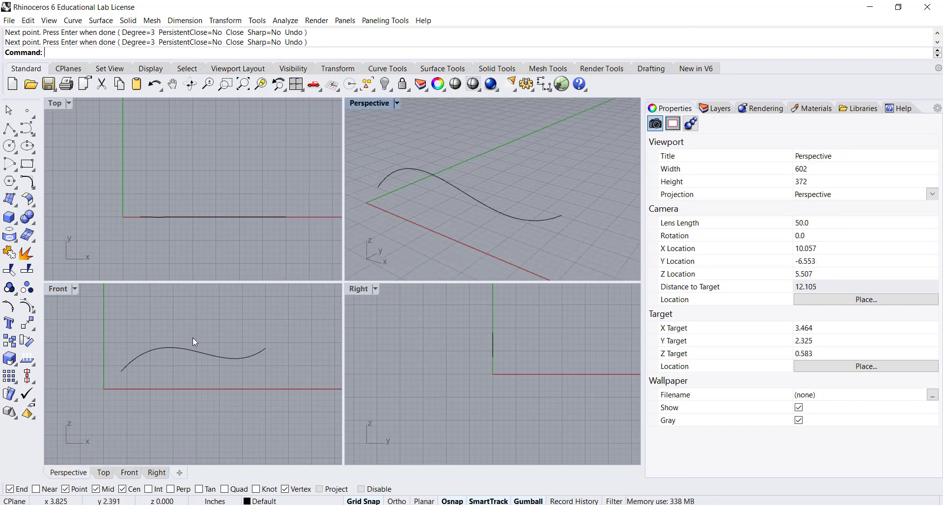
pyautogui.moveTo(192, 339)
pyautogui.mouseDown(button='right')
pyautogui.moveTo(192, 356)
pyautogui.moveTo(182, 349)
pyautogui.mouseUp(button='right')
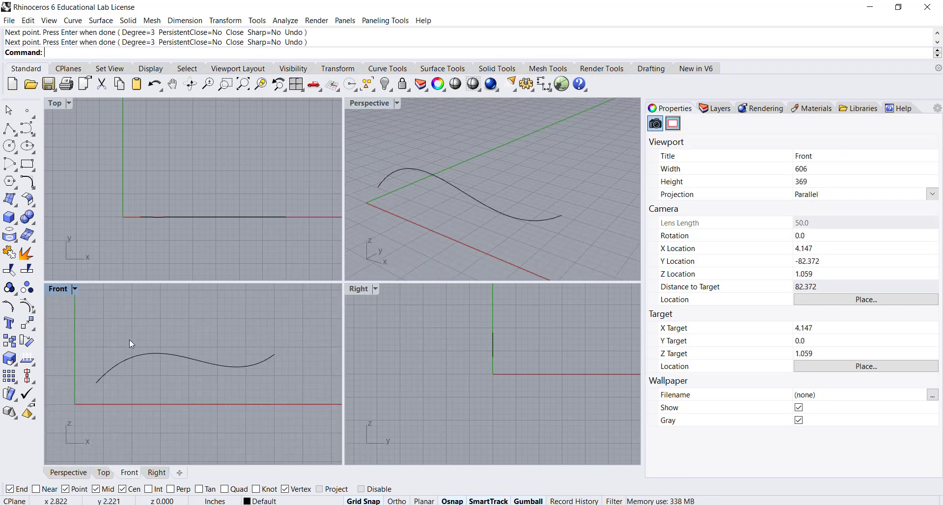
# Draw a second four-point wavy curve in Front that dips below the first
pyautogui.press('Return')
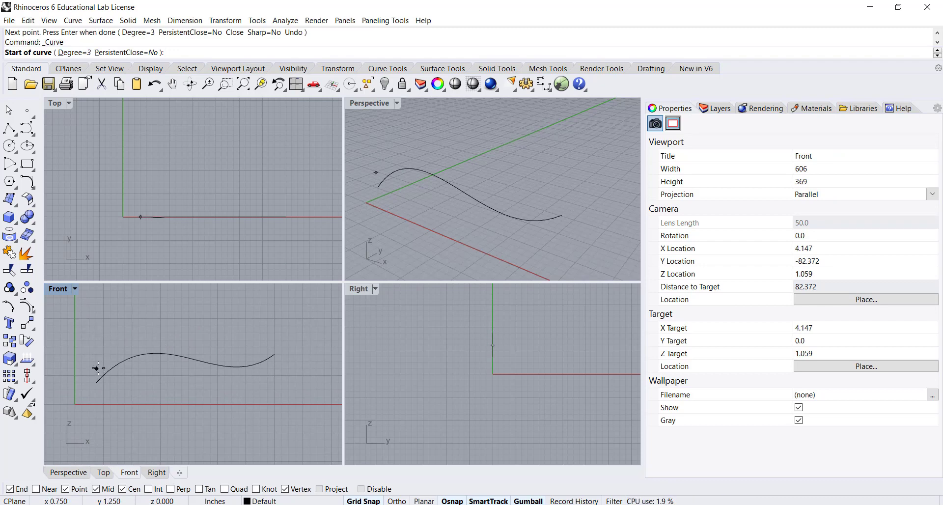
pyautogui.click(97, 368)
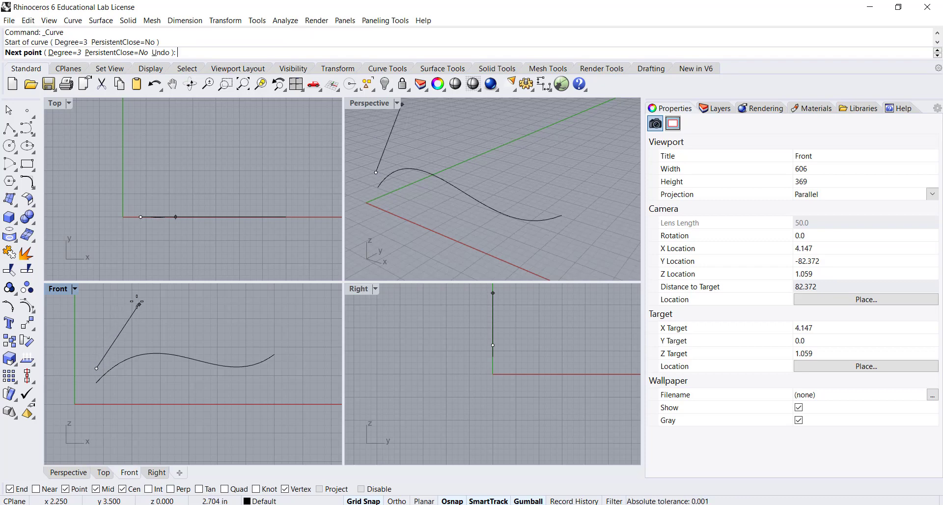
pyautogui.click(139, 297)
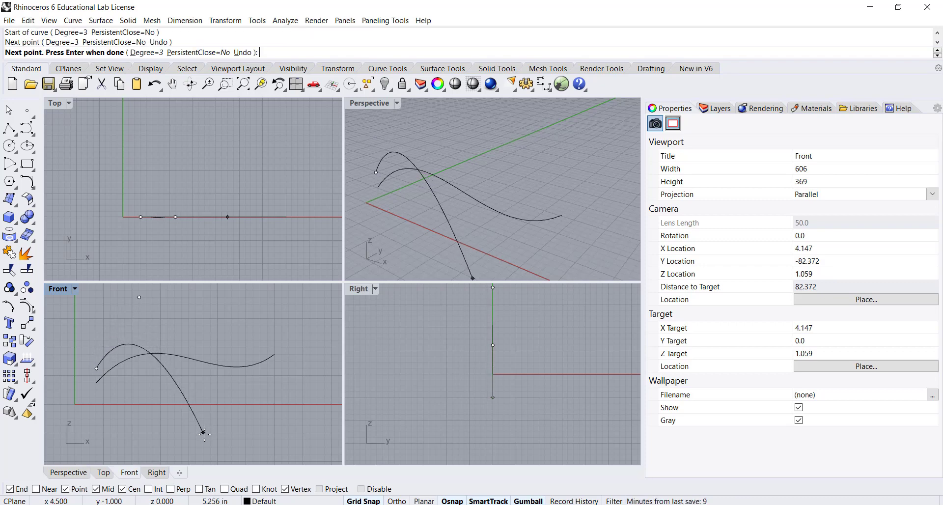
pyautogui.click(204, 432)
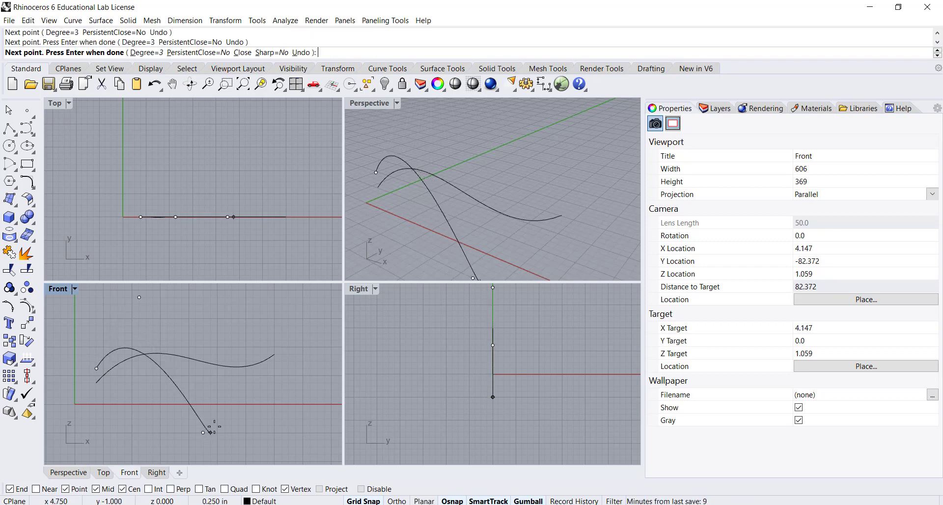
pyautogui.click(273, 377)
pyautogui.press('Return')
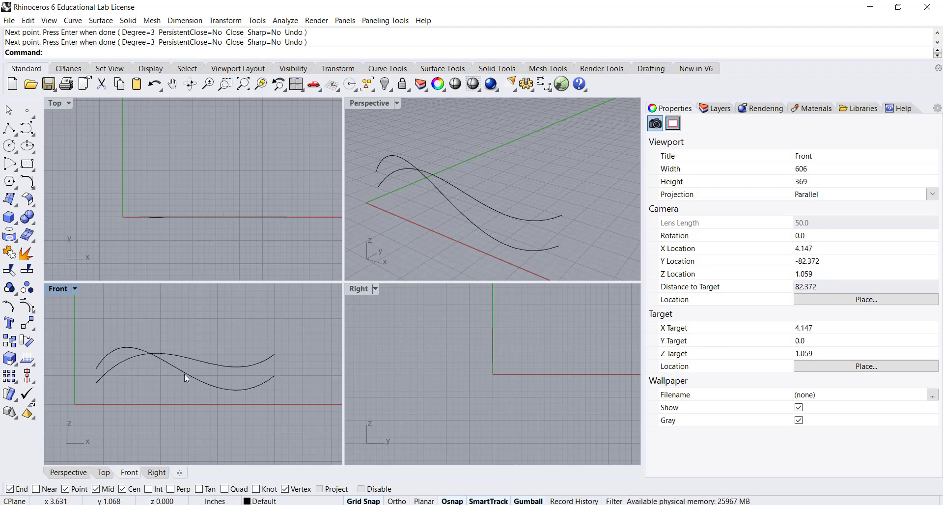
# Slide the lower wavy curve back along Y with the gumball, then select the front curve
pyautogui.moveTo(522, 231); pyautogui.dragTo(482, 231, button='right')
pyautogui.click(267, 384)
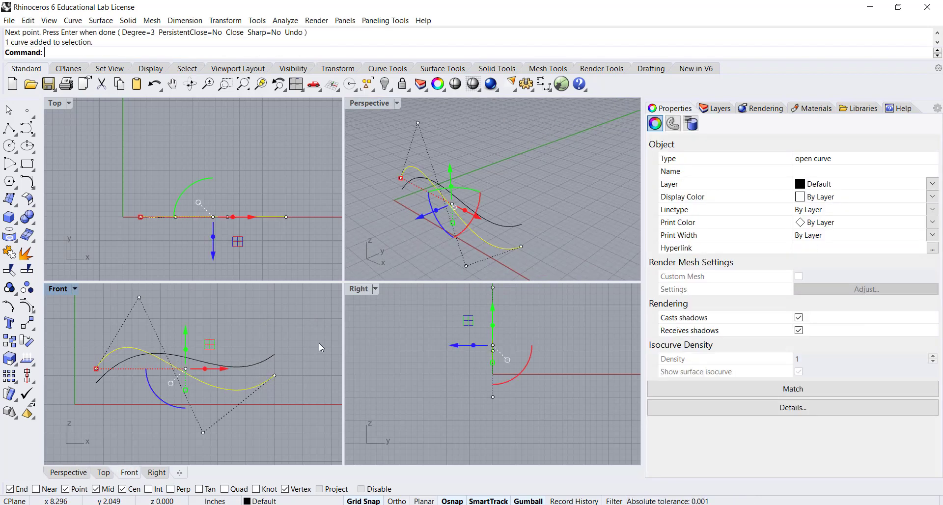
pyautogui.moveTo(493, 219); pyautogui.dragTo(485, 219, button='right')
pyautogui.moveTo(426, 222); pyautogui.dragTo(482, 209)
pyautogui.click(548, 171)
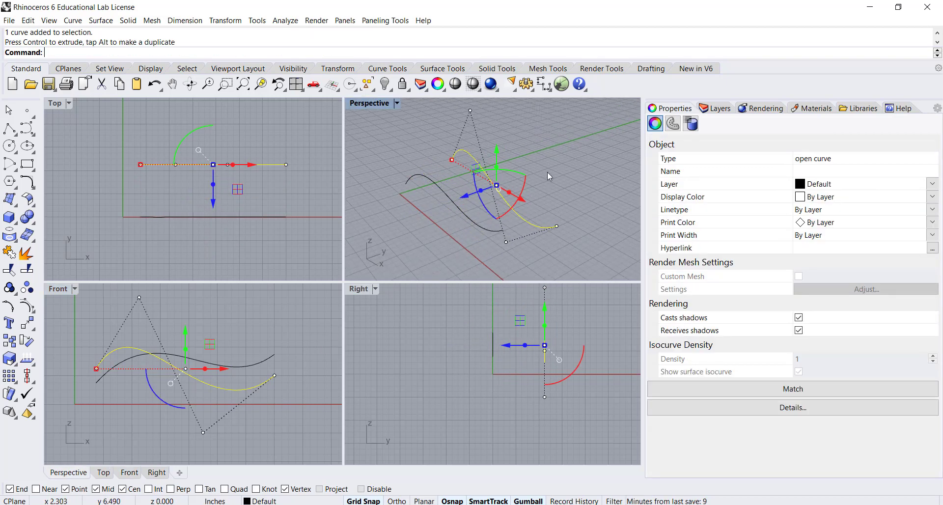
pyautogui.moveTo(547, 172); pyautogui.dragTo(451, 195, button='right')
pyautogui.click(423, 204)
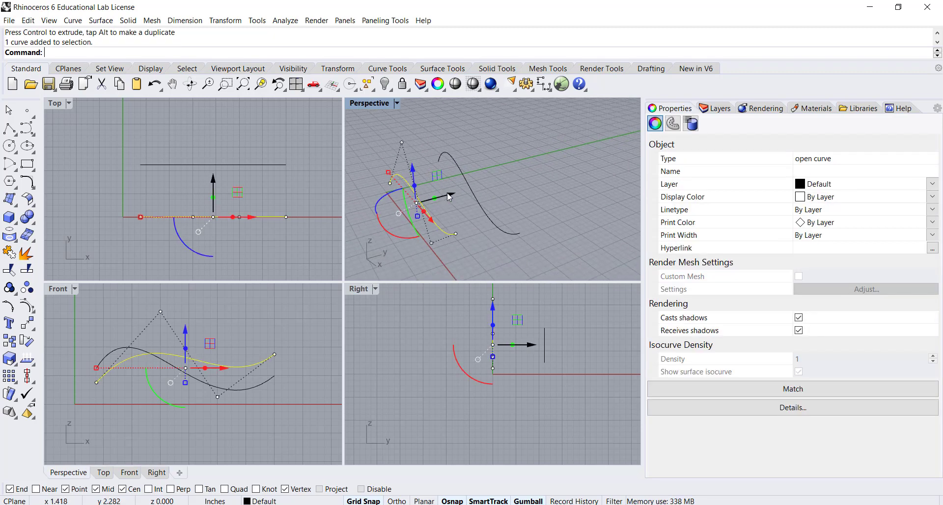
# Copy the front wavy curve straight back along Y with Ortho on
pyautogui.write('copy')
pyautogui.press('Return')
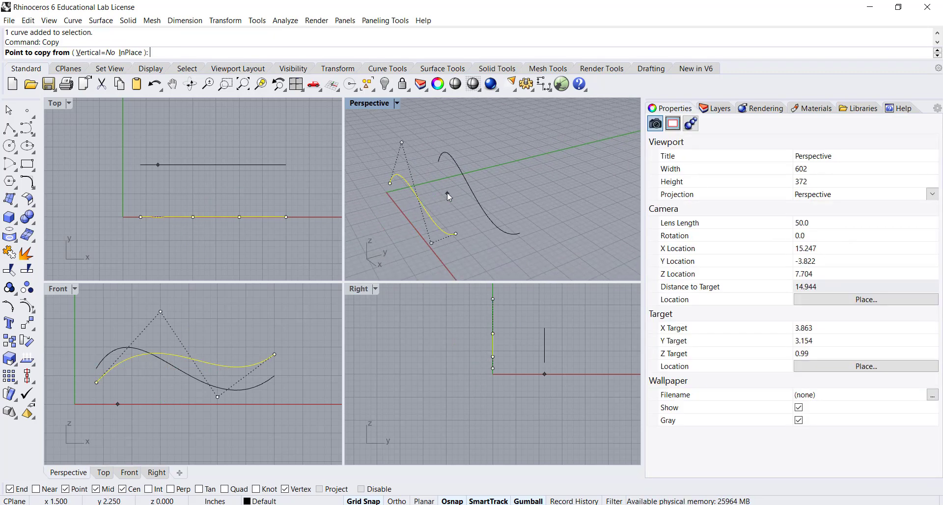
pyautogui.moveTo(432, 163); pyautogui.dragTo(451, 207, button='right')
pyautogui.scroll(-2, 452, 208)
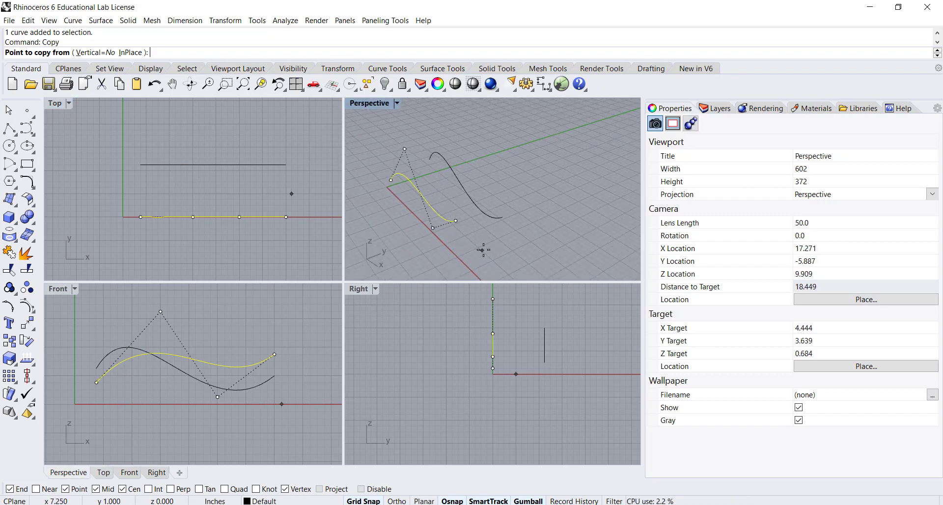
pyautogui.click(483, 250)
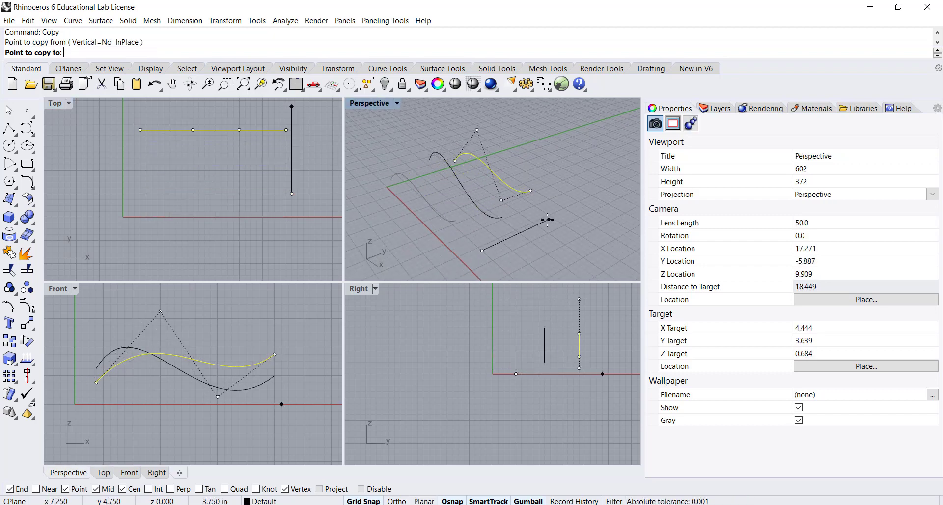
pyautogui.press('F8')
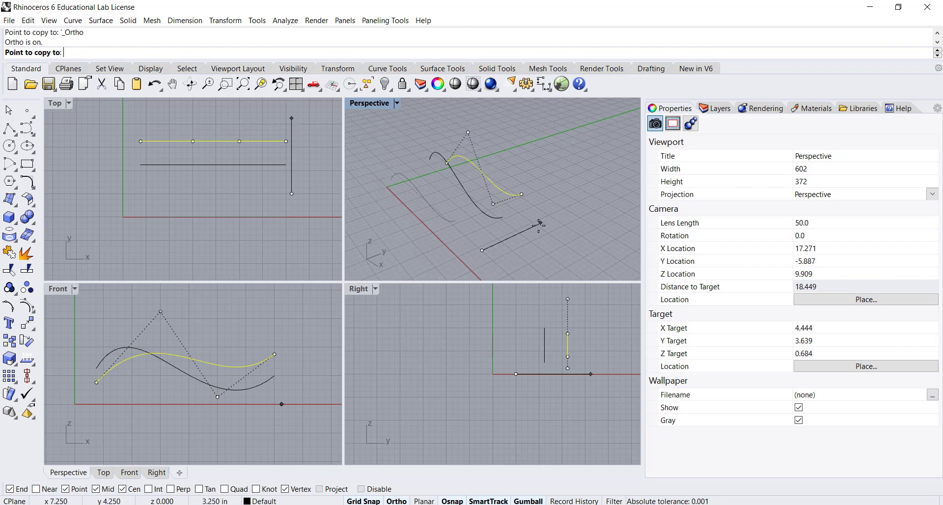
pyautogui.moveTo(549, 220); pyautogui.dragTo(537, 237, button='right')
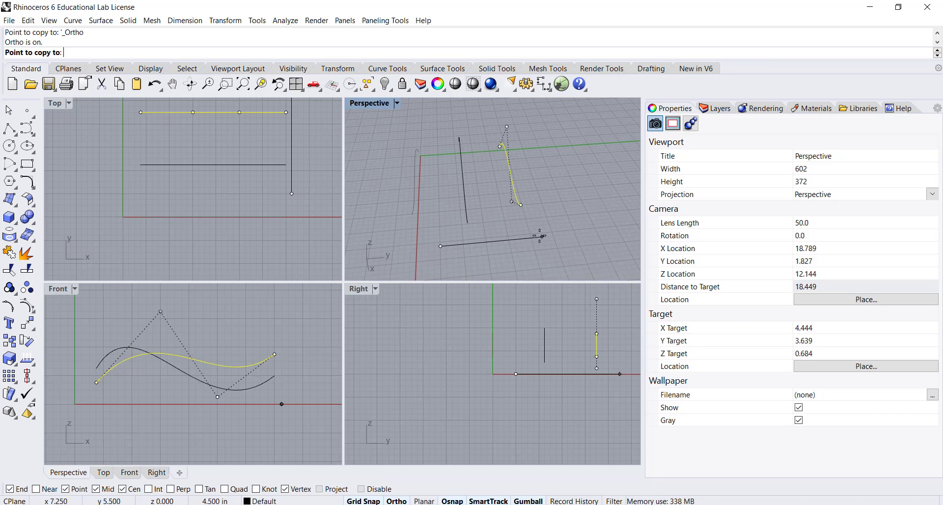
pyautogui.click(541, 236)
pyautogui.press('Return')
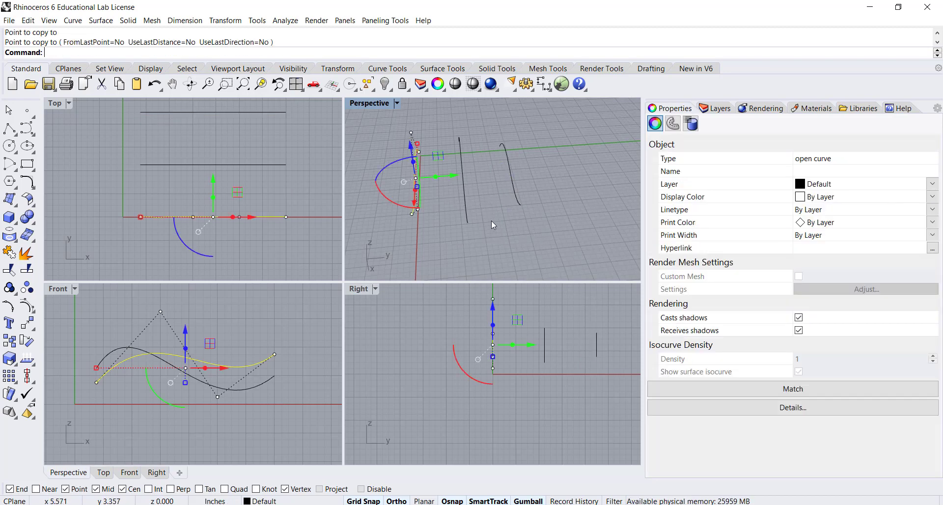
# Select the front and back curves and orbit to compare the three parallel wavy curves
pyautogui.moveTo(492, 220); pyautogui.dragTo(531, 167, button='right')
pyautogui.press('Escape')
pyautogui.scroll(3, 526, 171)
pyautogui.click(475, 217)
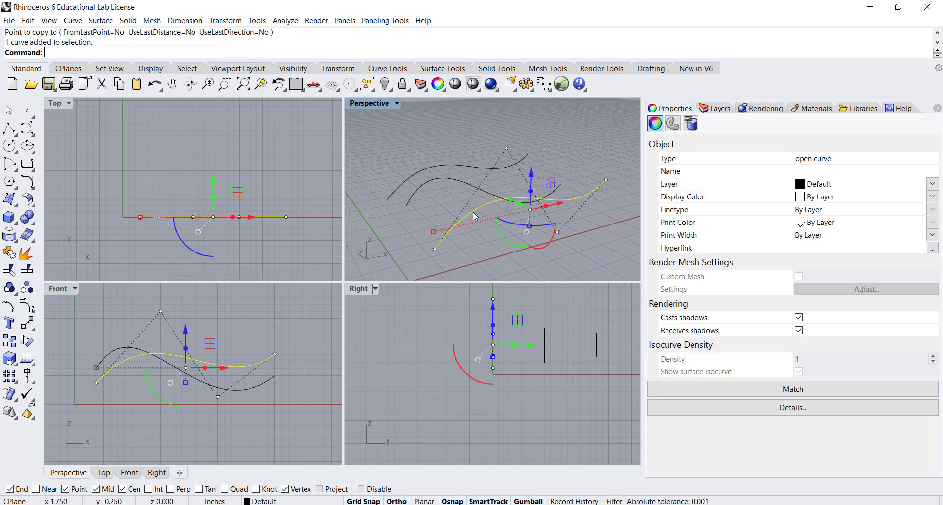
pyautogui.keyDown('shift'); pyautogui.click(446, 169); pyautogui.keyUp('shift')
pyautogui.moveTo(429, 222); pyautogui.dragTo(351, 231, button='right')
pyautogui.moveTo(514, 227); pyautogui.dragTo(465, 177, button='right')
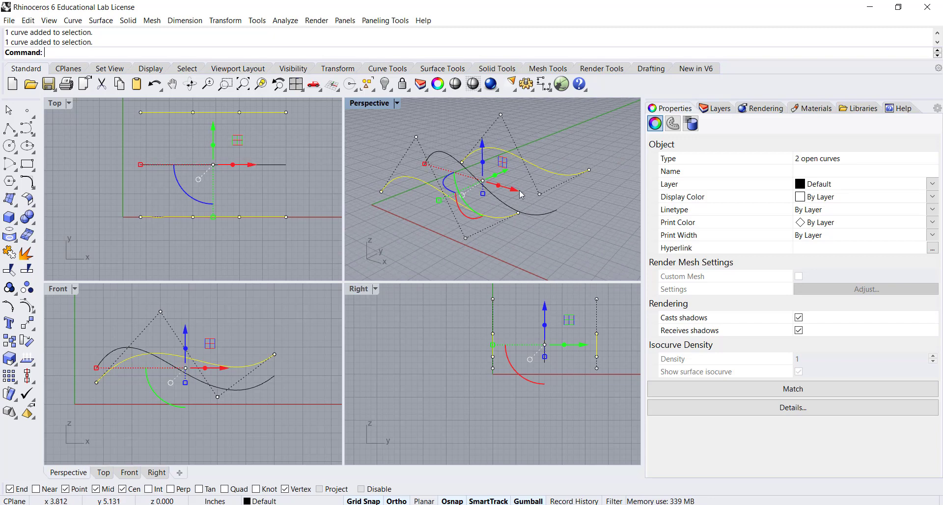
pyautogui.click(386, 134)
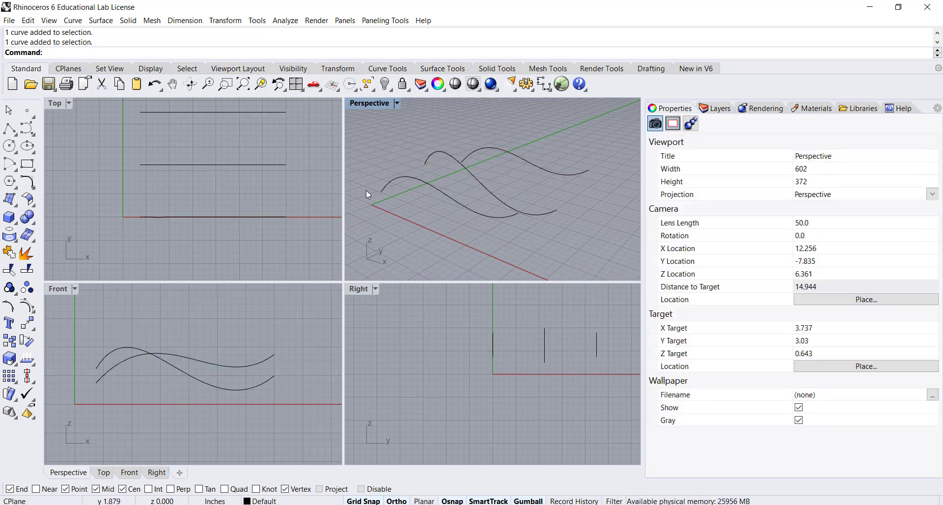
pyautogui.moveTo(88, 319); pyautogui.dragTo(117, 321, button='right')
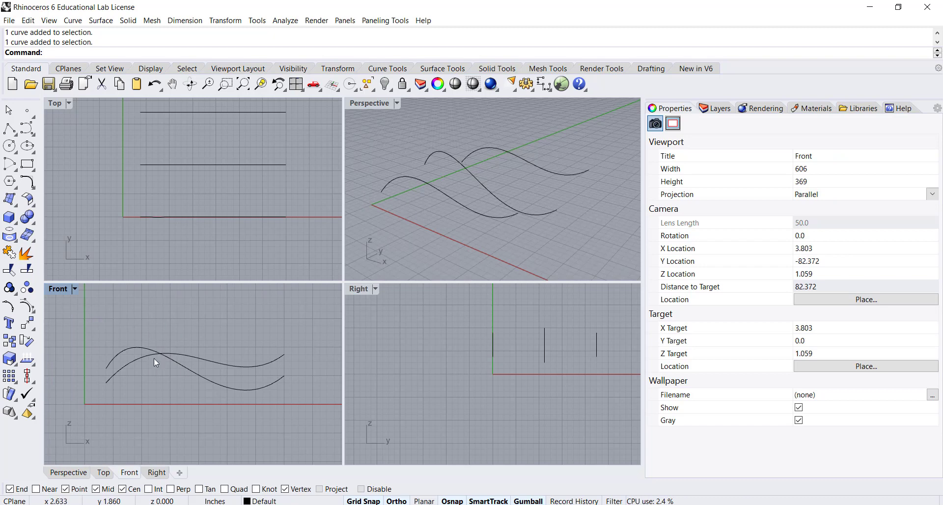
# Maximize the Perspective view and run Loft, picking the front, middle and back wavy curves as sections
pyautogui.doubleClick(366, 104)
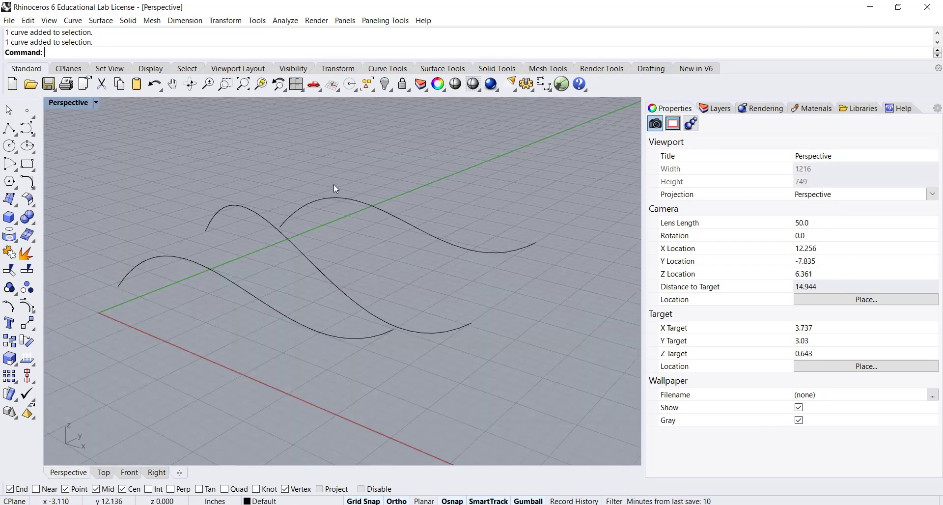
pyautogui.moveTo(320, 198); pyautogui.dragTo(346, 245, button='right')
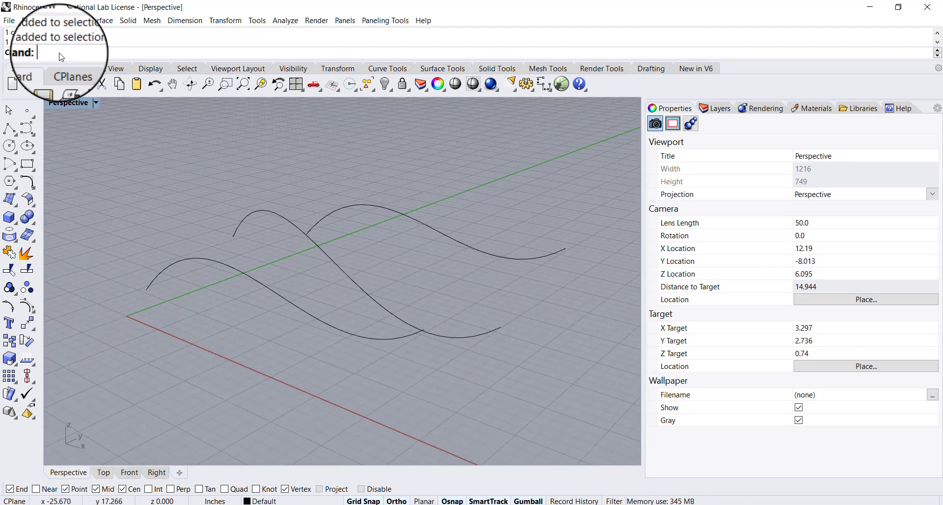
pyautogui.write('Loft')
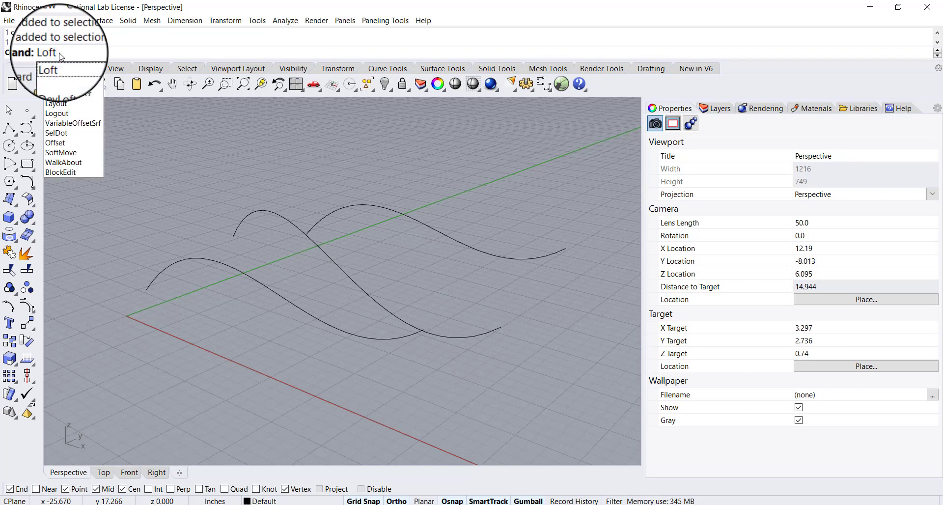
pyautogui.press('Return')
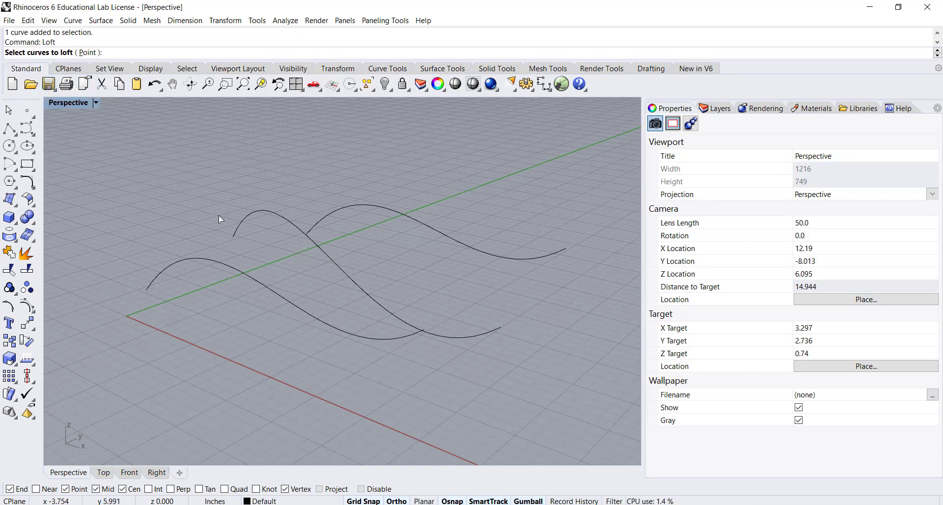
pyautogui.moveTo(402, 350)
pyautogui.mouseDown(button='right')
pyautogui.moveTo(406, 362)
pyautogui.moveTo(394, 337)
pyautogui.mouseUp(button='right')
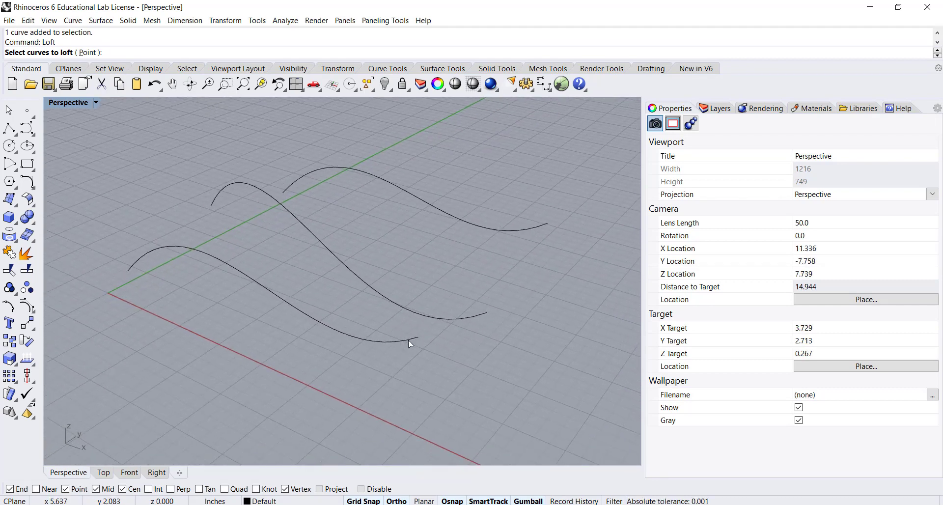
pyautogui.click(412, 342)
pyautogui.click(474, 317)
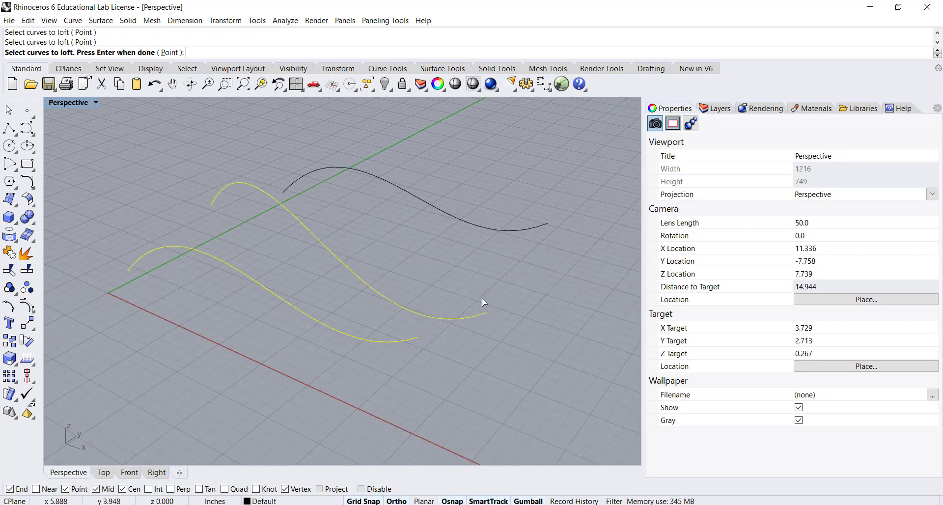
pyautogui.click(538, 230)
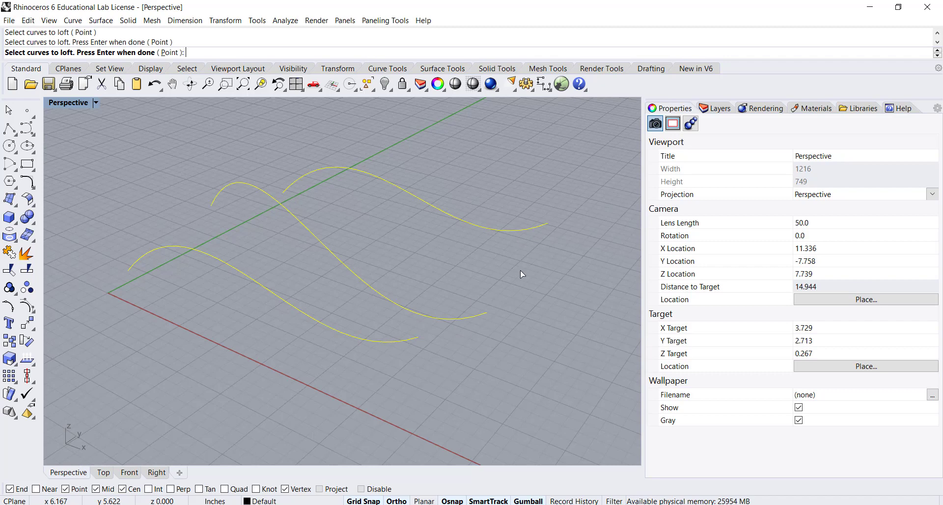
# Create the loft with Normal style and Do not simplify, giving a doubly curved wavy surface
pyautogui.press('Return')
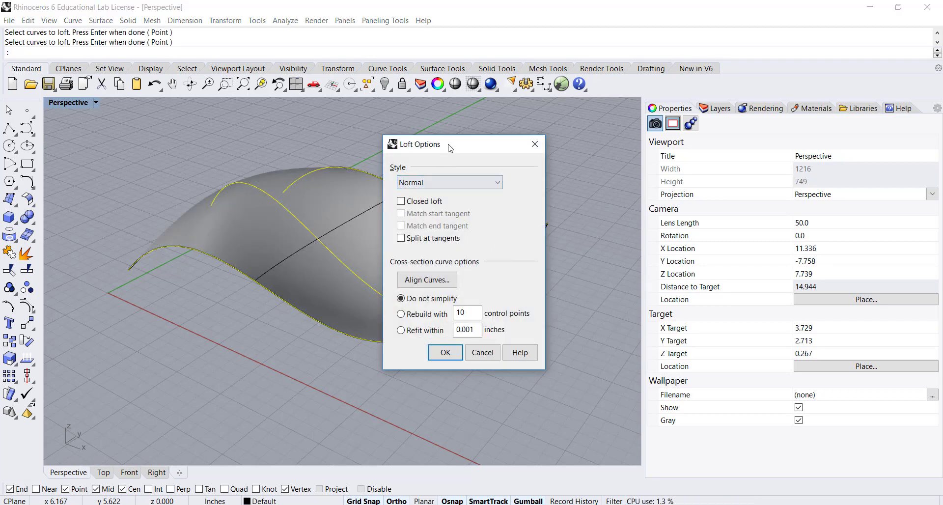
pyautogui.moveTo(451, 145); pyautogui.dragTo(514, 146)
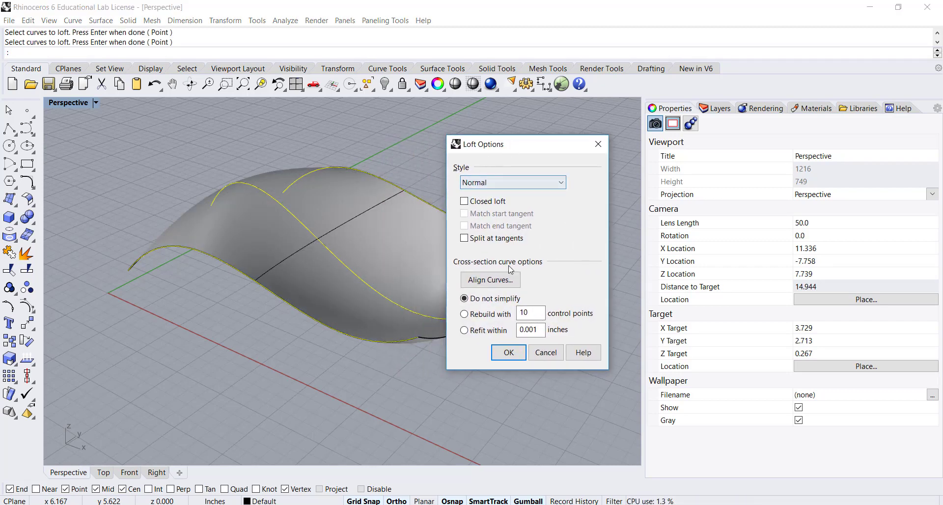
pyautogui.click(509, 353)
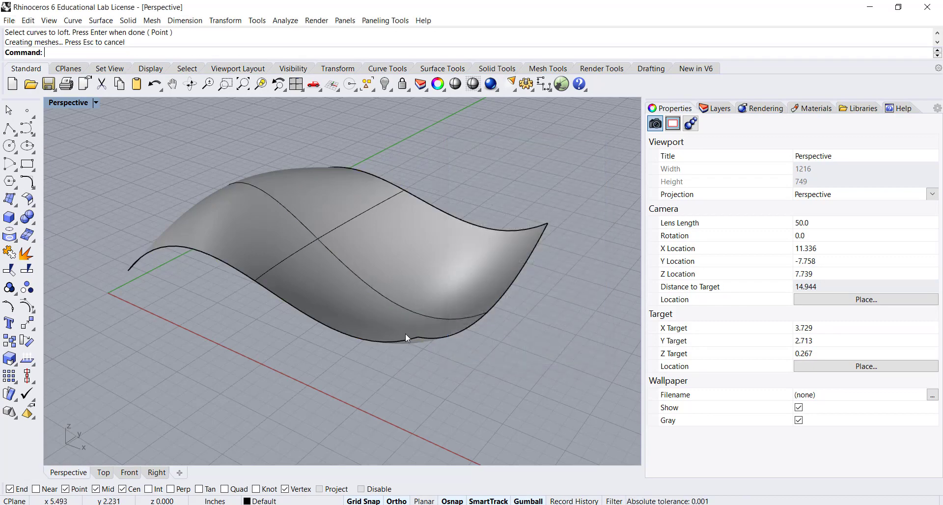
pyautogui.moveTo(405, 334); pyautogui.dragTo(403, 309, button='right')
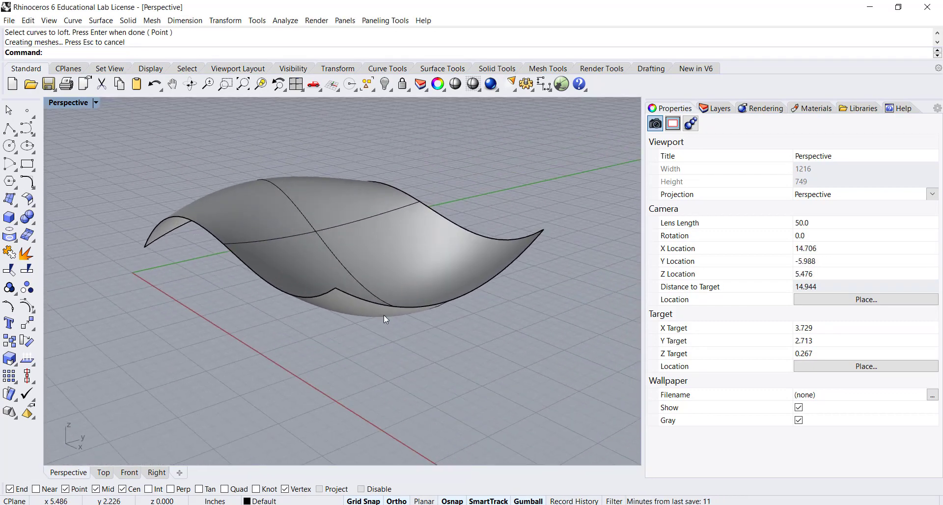
pyautogui.moveTo(356, 221); pyautogui.dragTo(255, 235, button='right')
pyautogui.moveTo(376, 272); pyautogui.dragTo(366, 261, button='right')
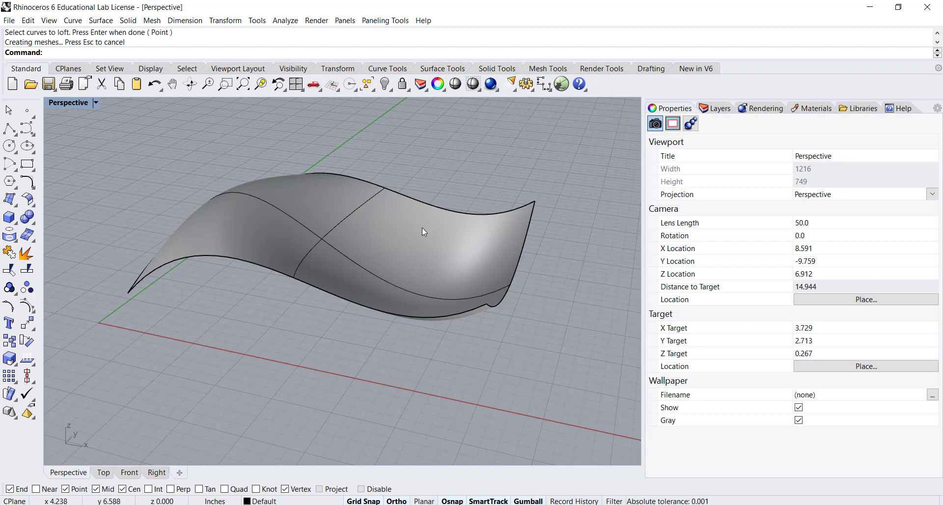
pyautogui.moveTo(422, 227); pyautogui.dragTo(340, 270, button='right')
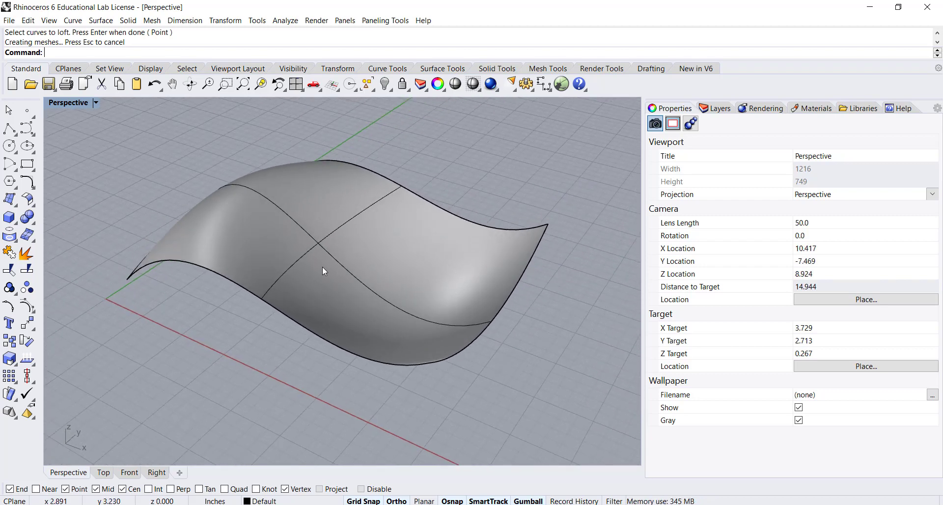